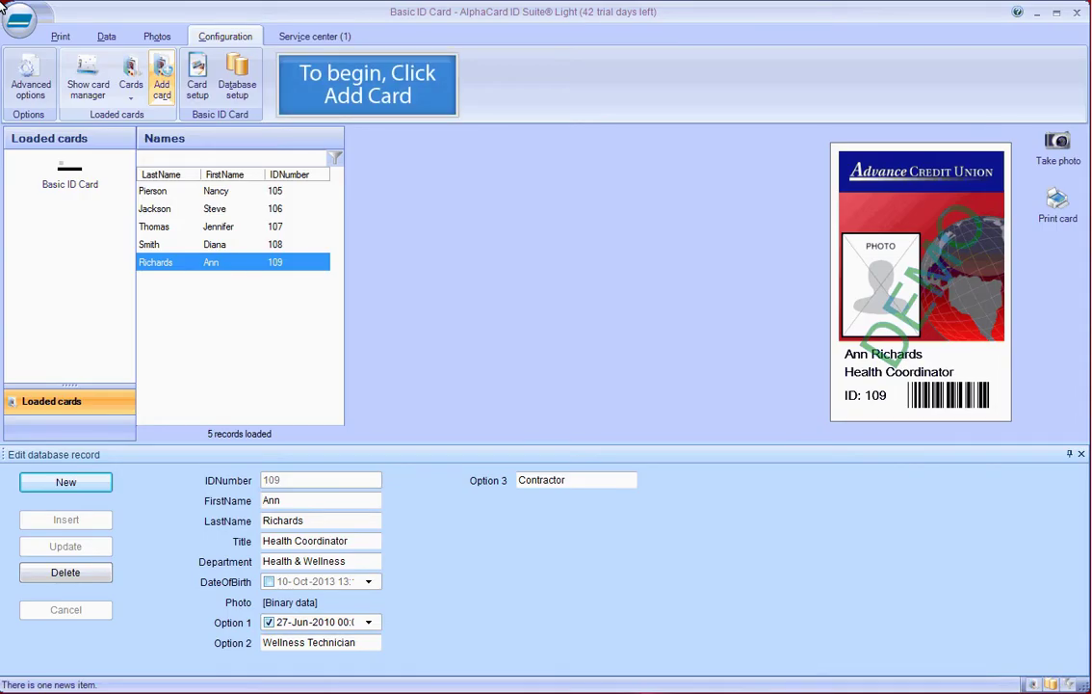
Step: Create a template named 'Alpha Card Light Training' in the Trainings category, single-sided and portrait
click(162, 83)
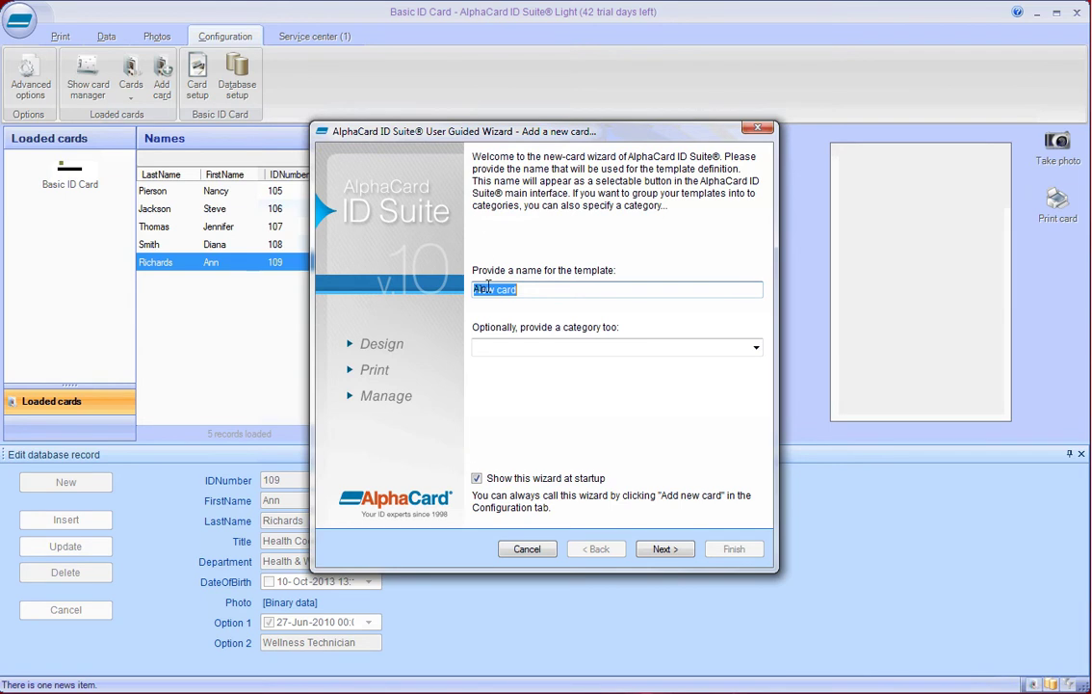
text(Alpha Card Light Training)
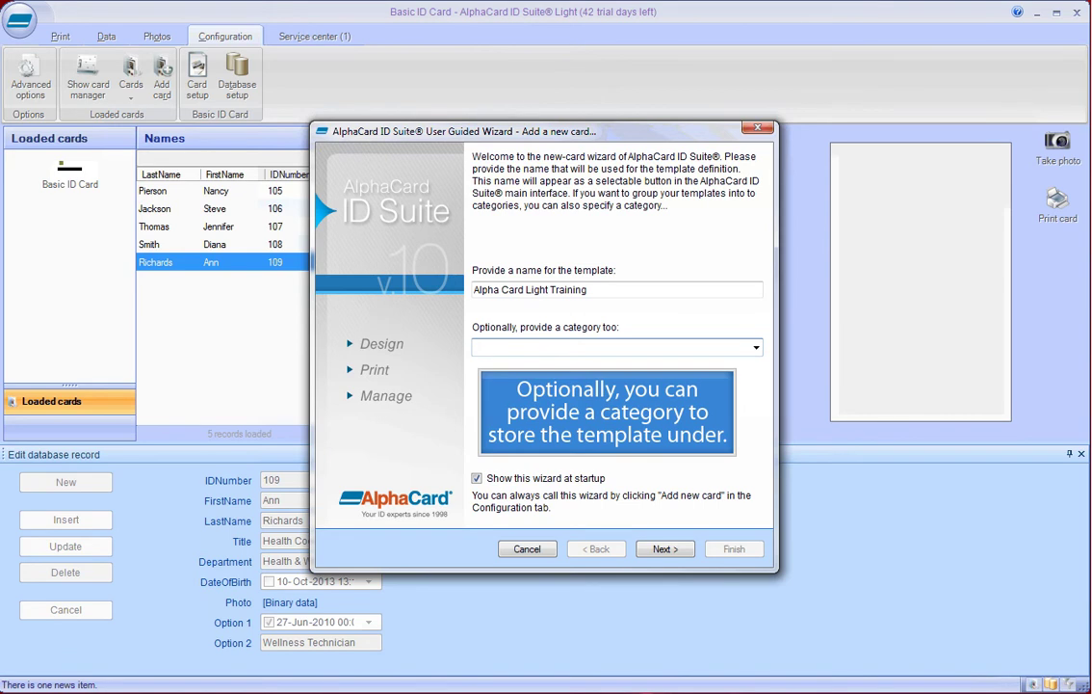
text(Trainings)
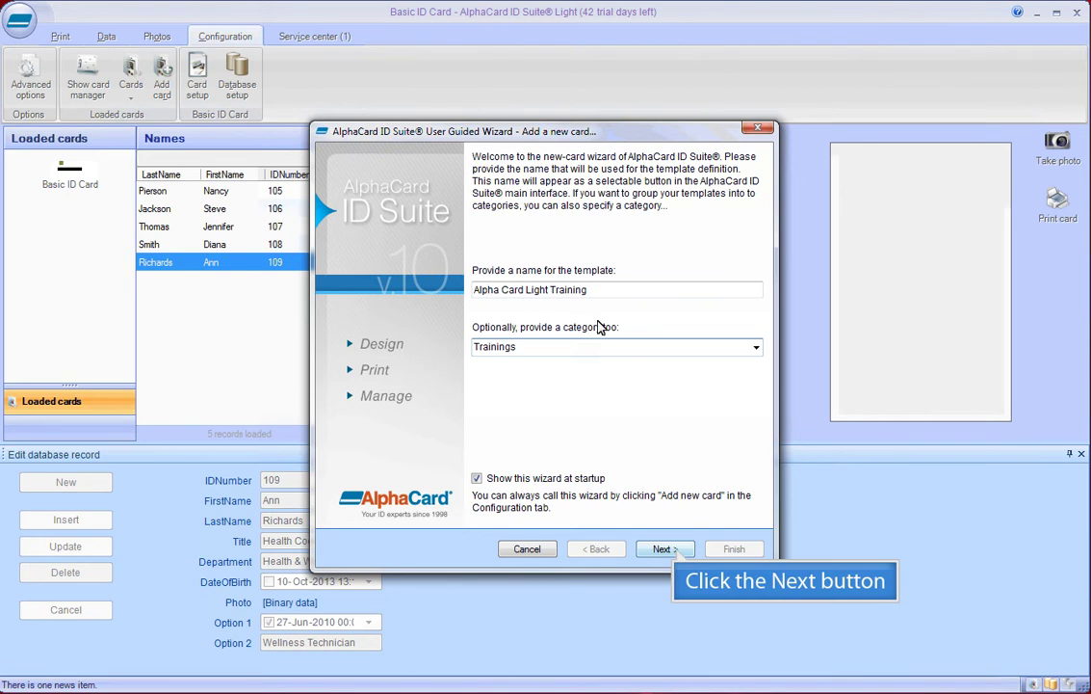
click(667, 550)
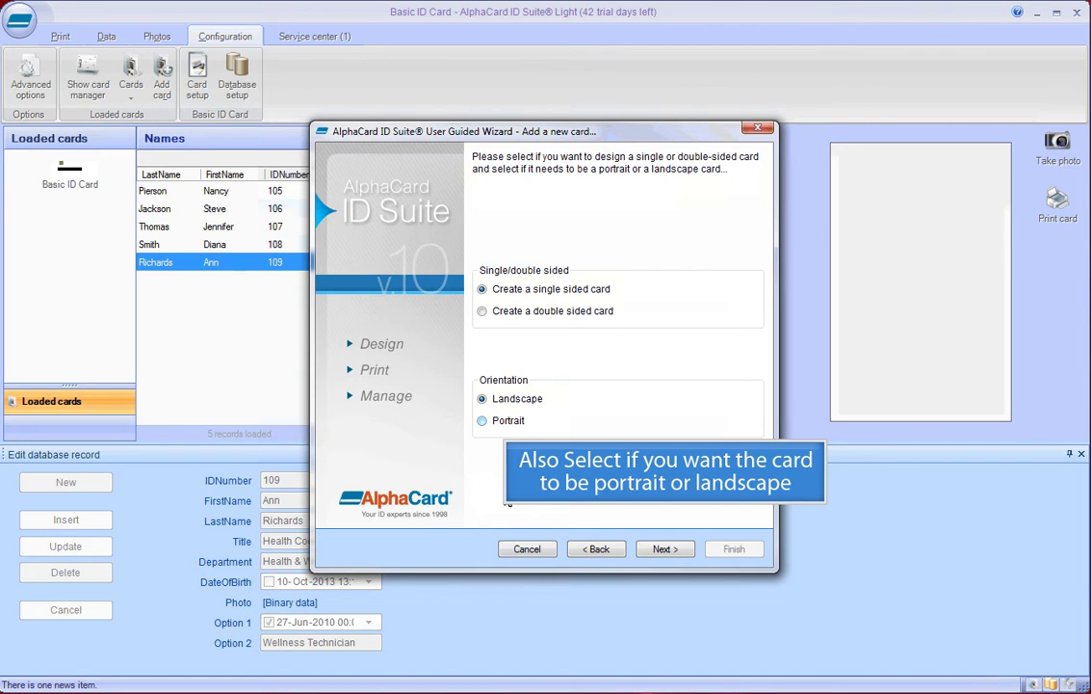
click(482, 420)
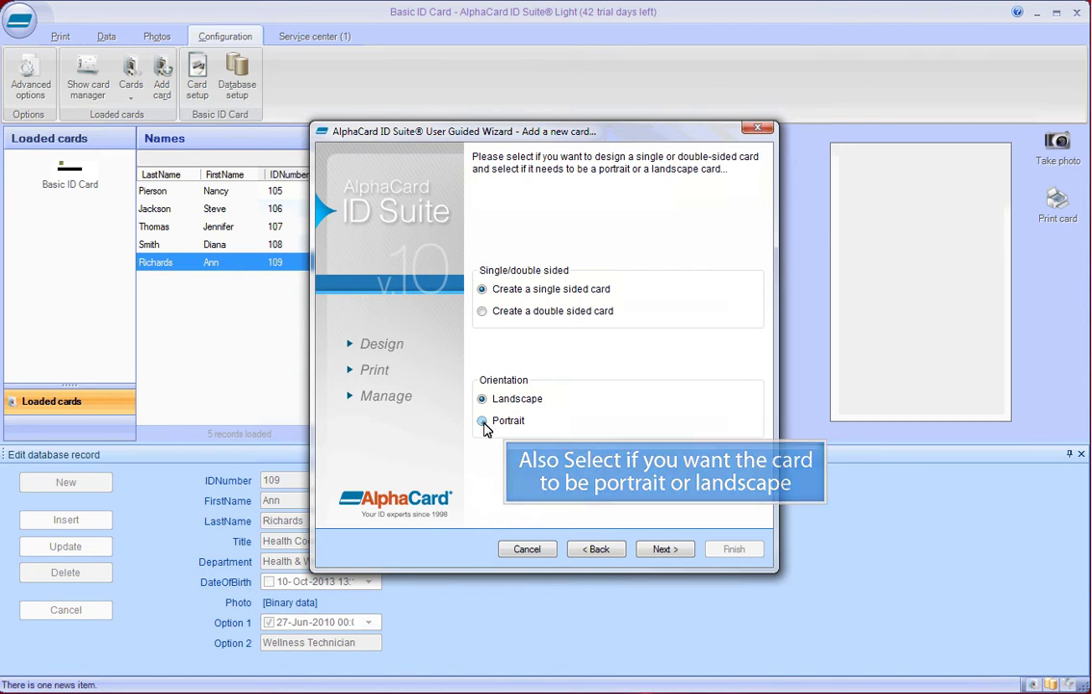
Step: Give the card a solid red background colour
click(665, 549)
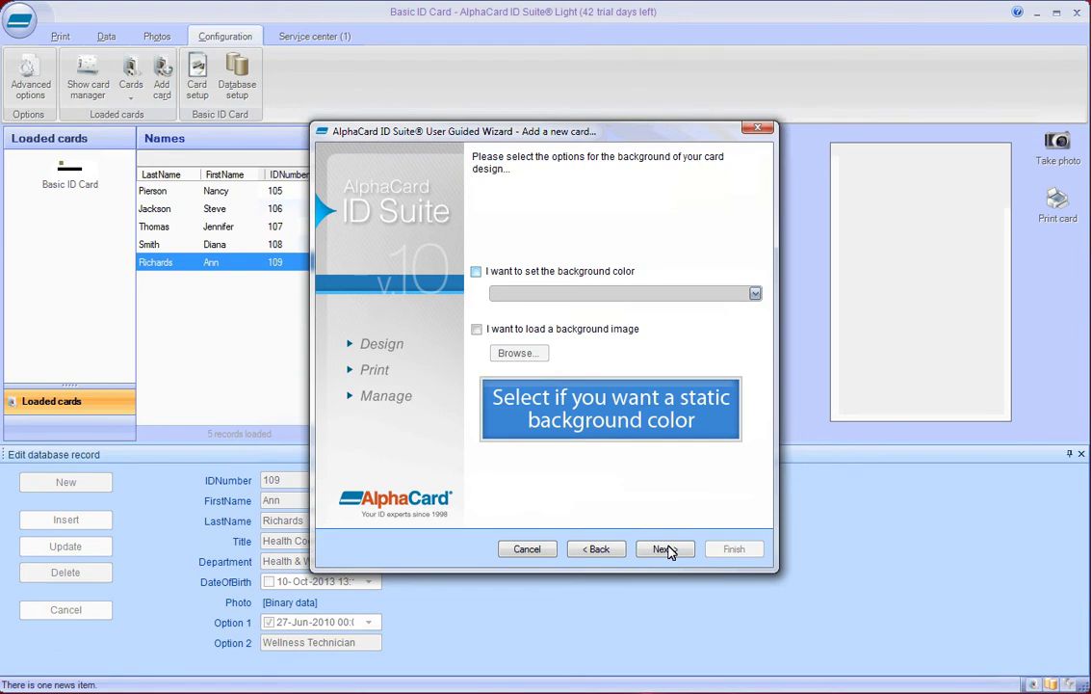
click(476, 271)
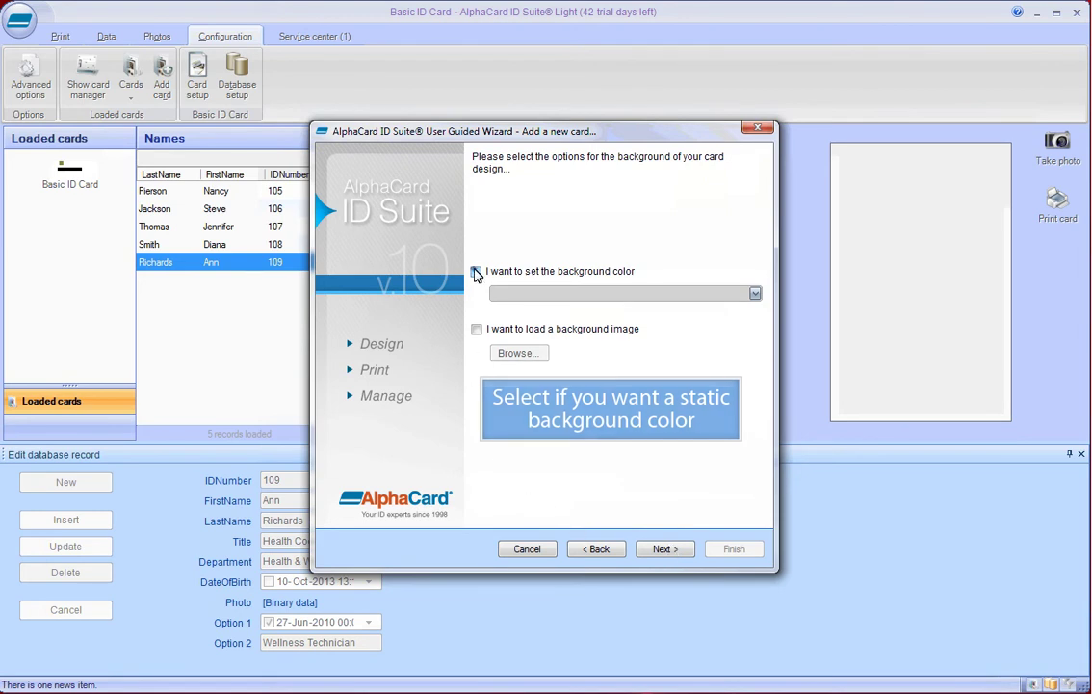
click(755, 293)
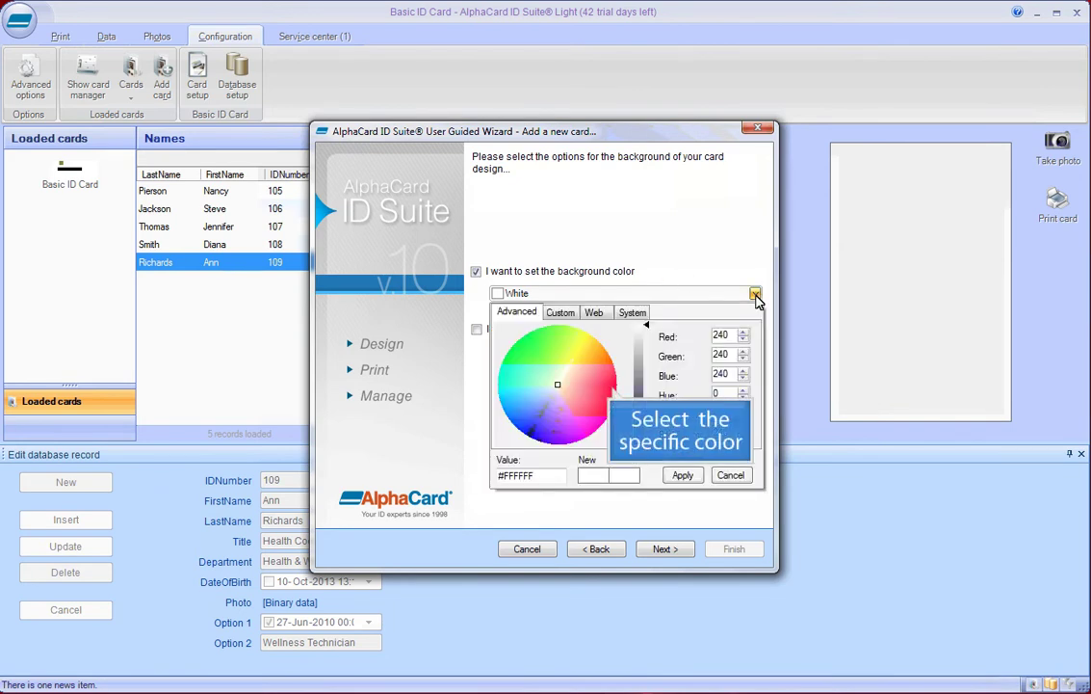
click(610, 388)
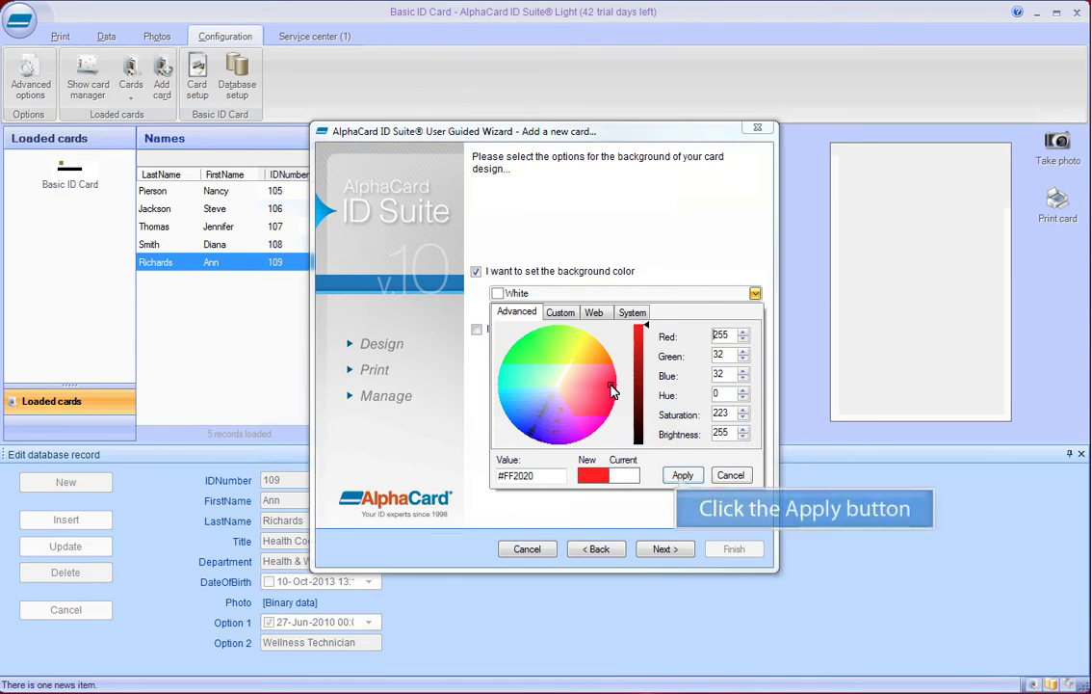
click(682, 474)
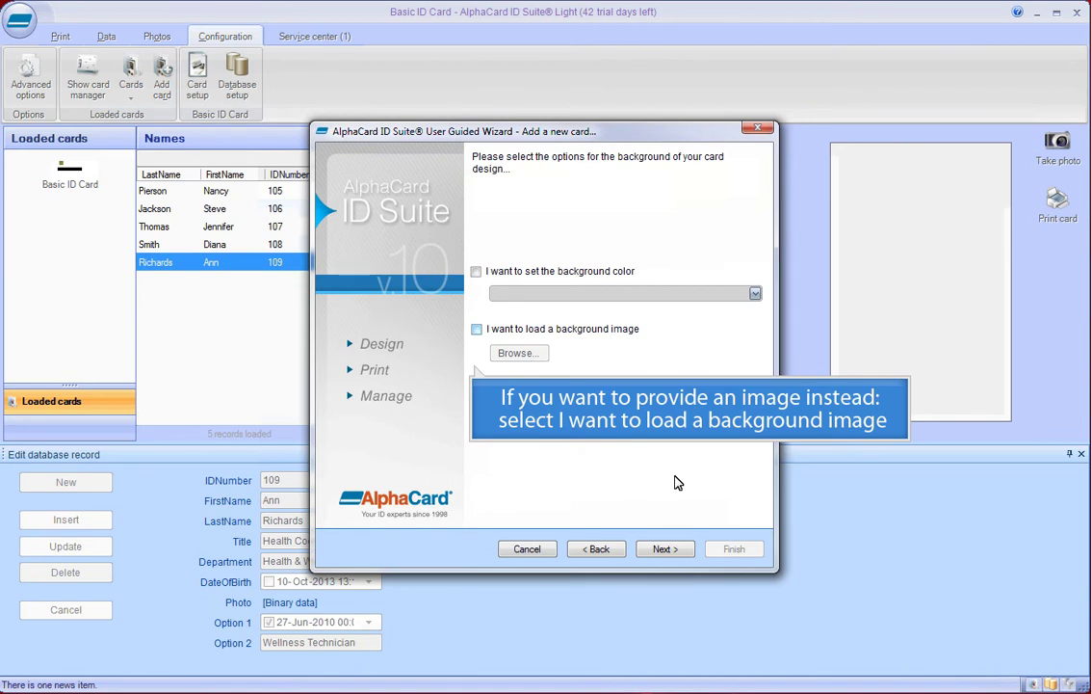
Step: Replace the colour with background.jpg from the Advance Credit Union folder as background image
click(477, 329)
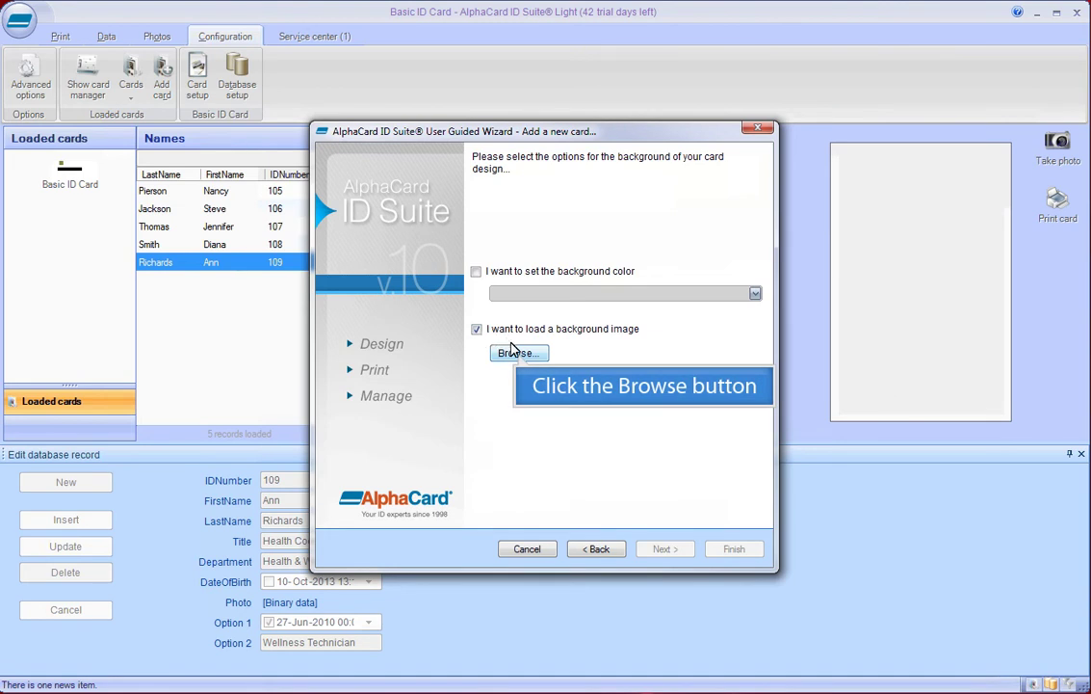
click(516, 353)
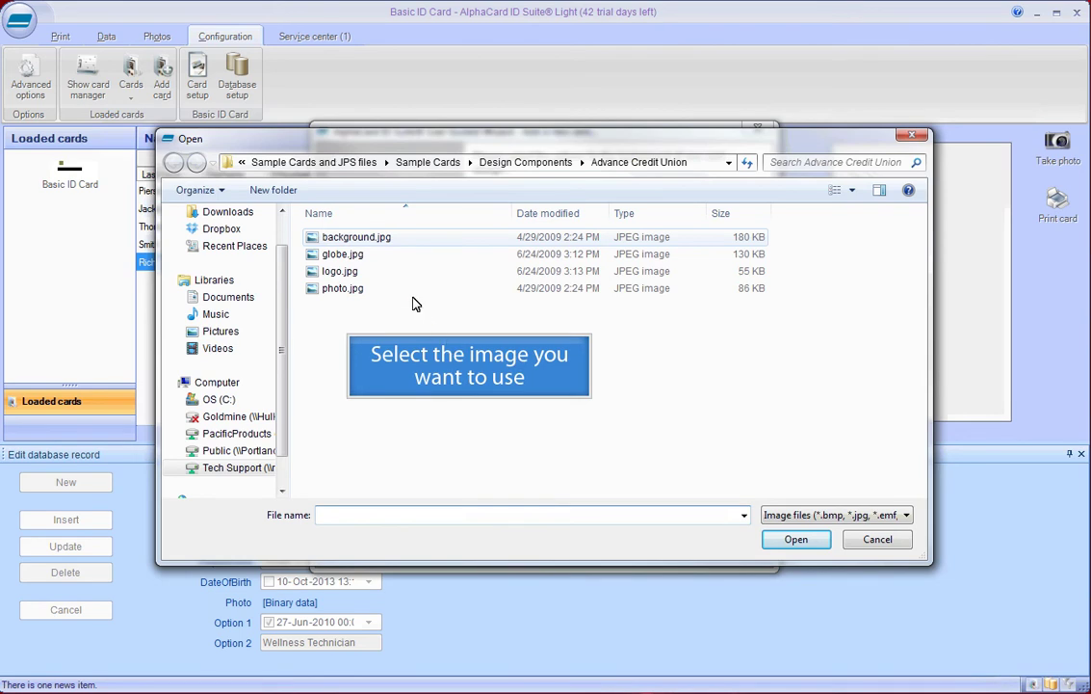
click(404, 246)
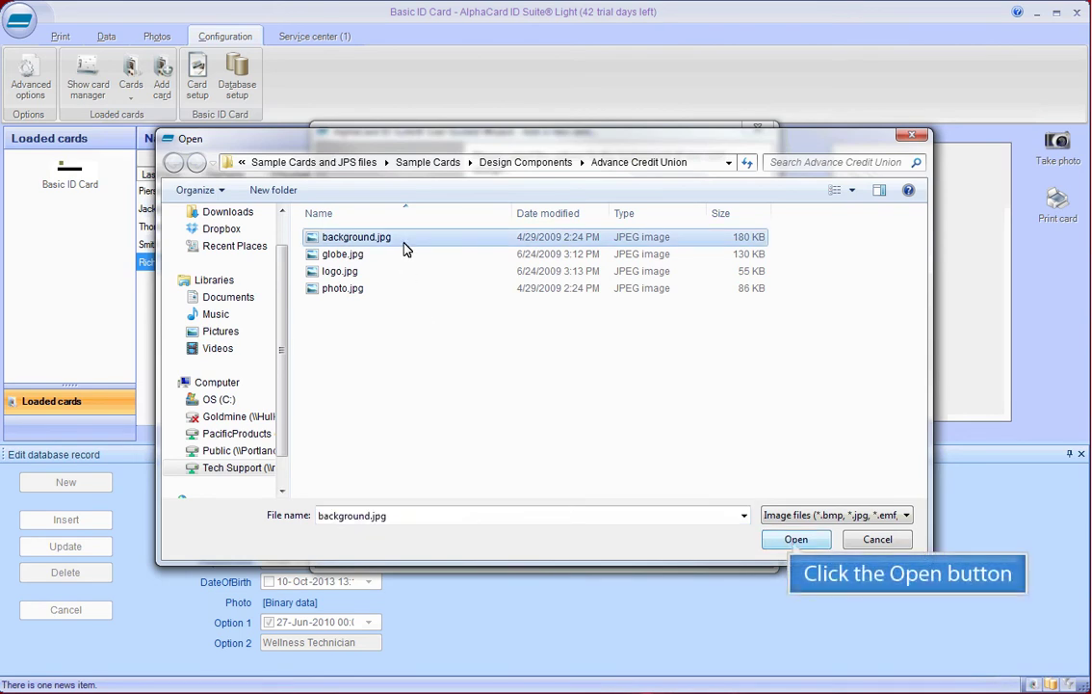
click(771, 545)
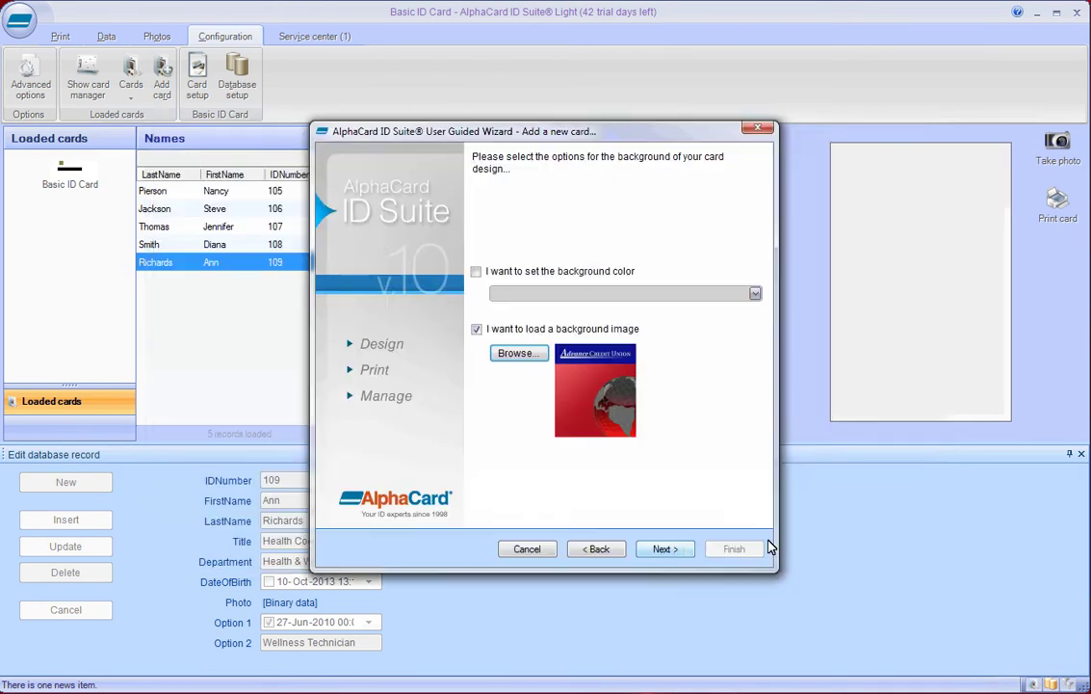
Step: Enable a logo on the card and load logo.jpg from the Advance Credit Union folder
click(681, 549)
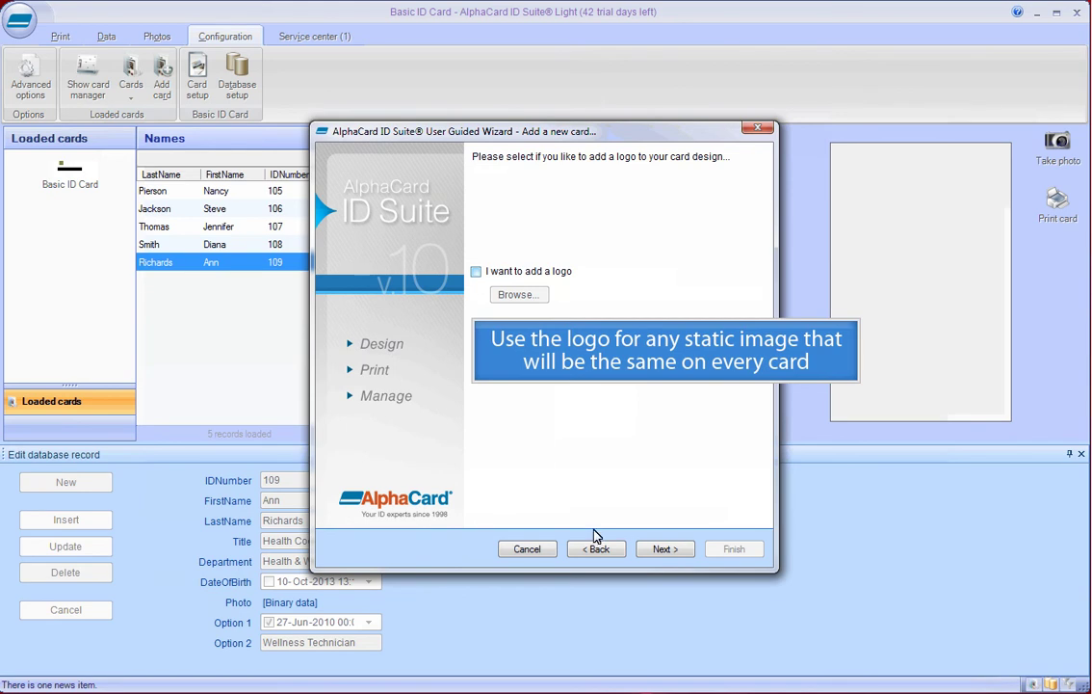
click(476, 272)
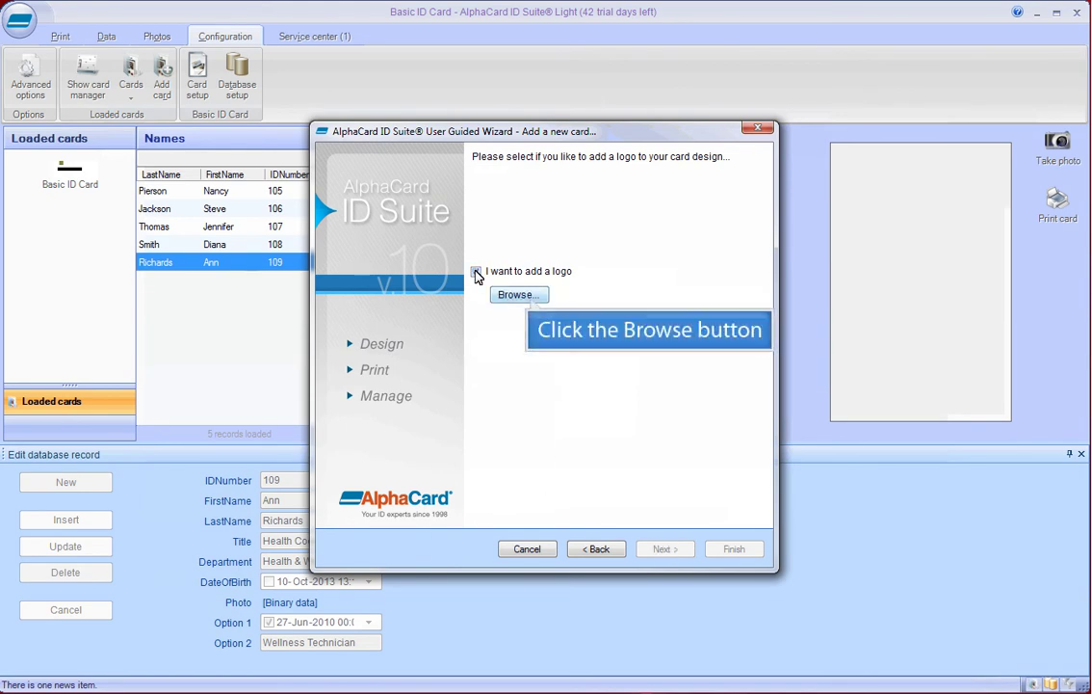
click(510, 294)
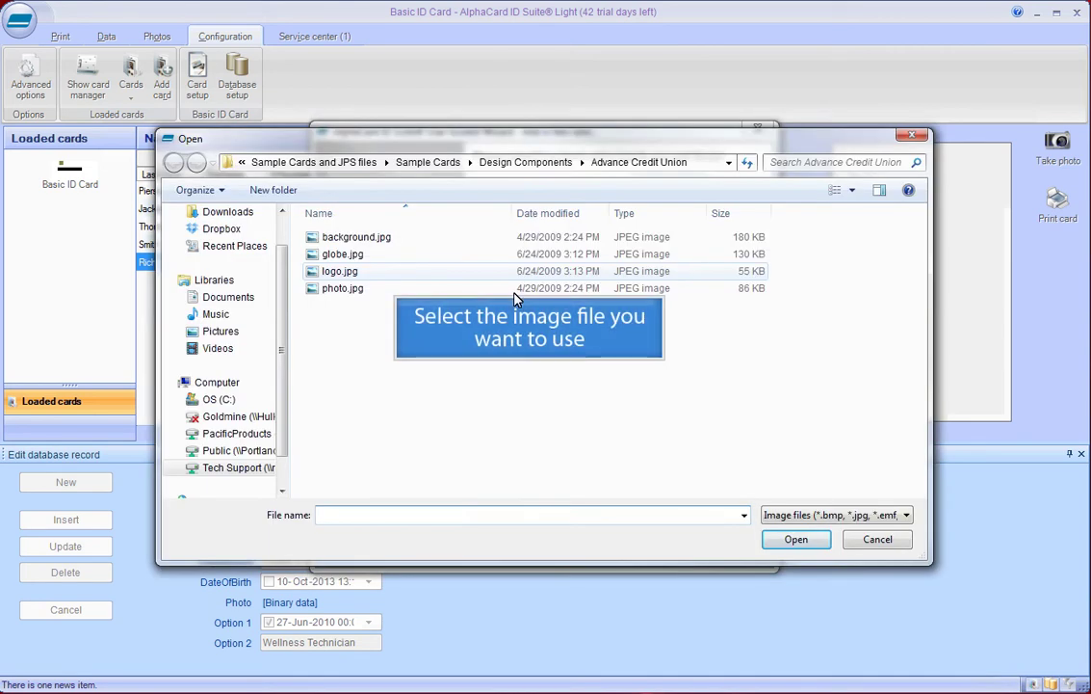
click(366, 273)
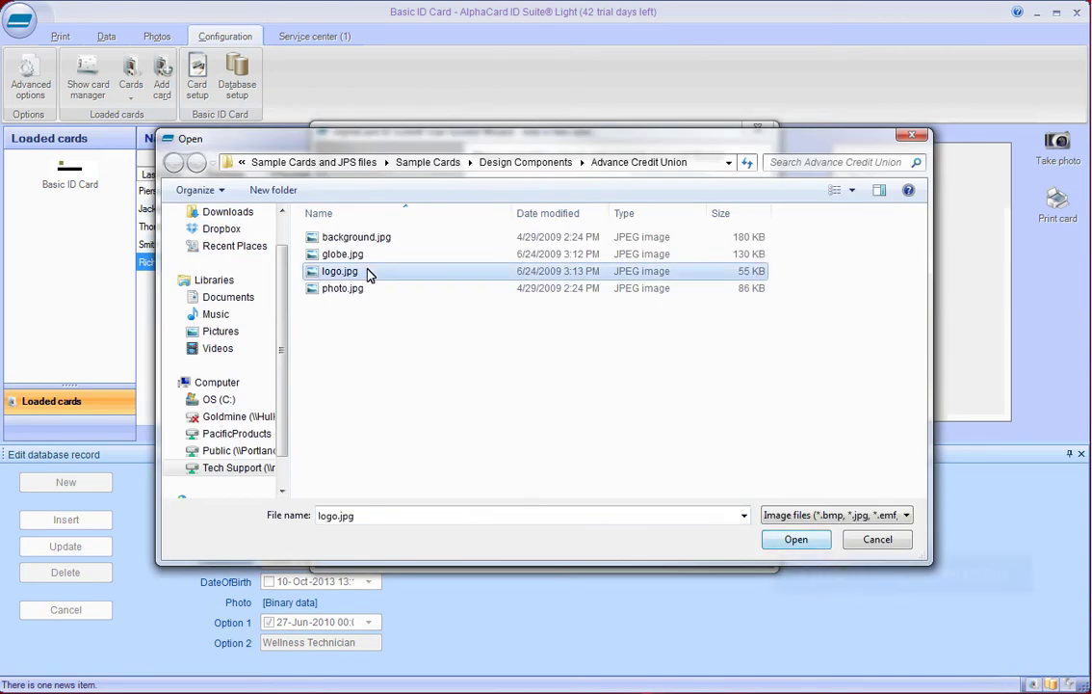
click(779, 540)
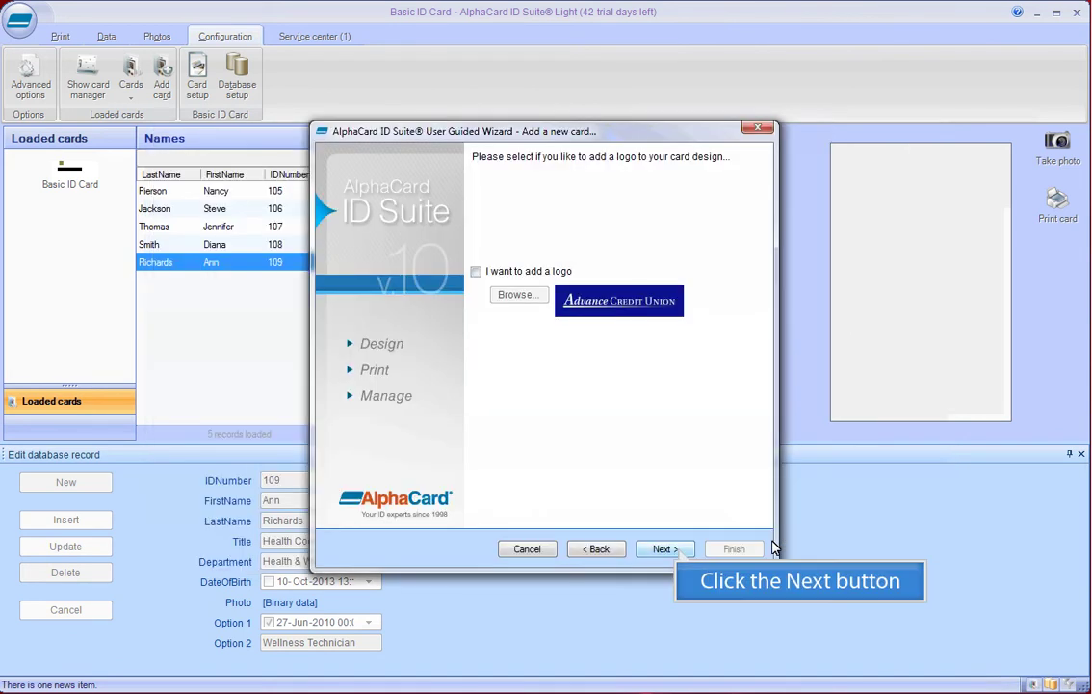
Step: Add a variable photo to the card linked to the Photo (Light) field
click(673, 551)
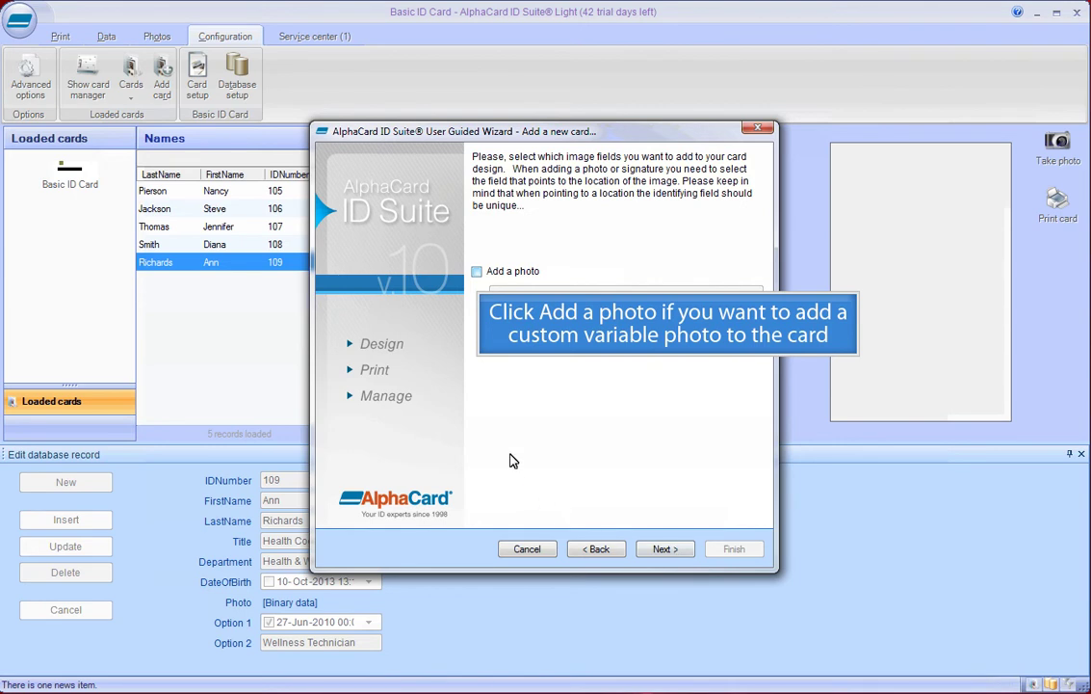
click(477, 271)
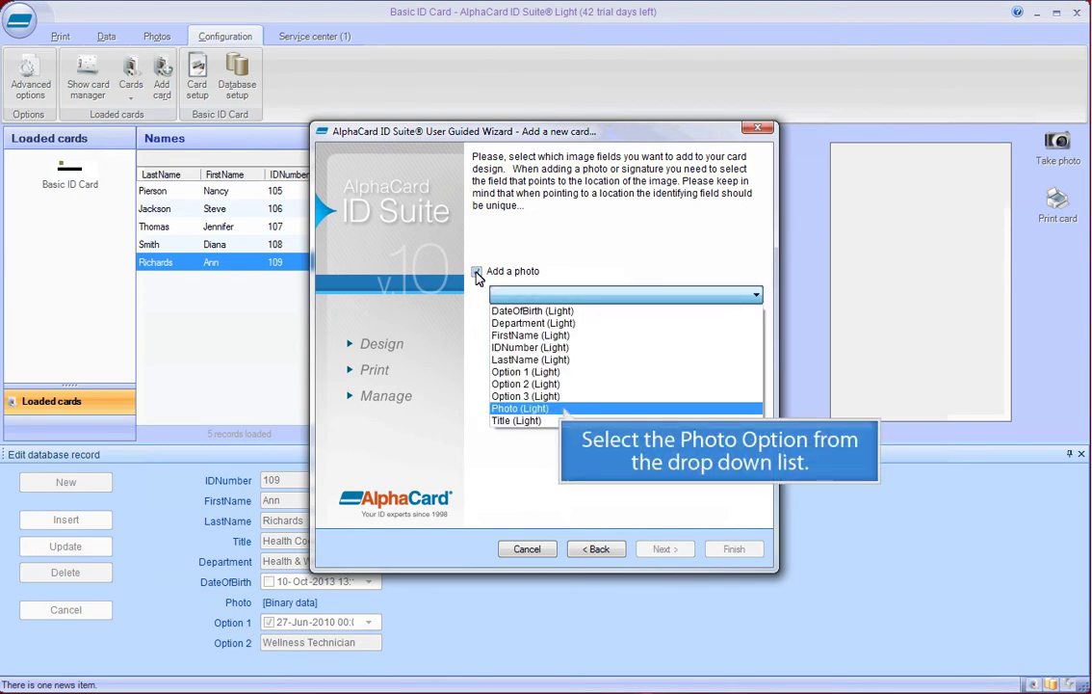
click(562, 409)
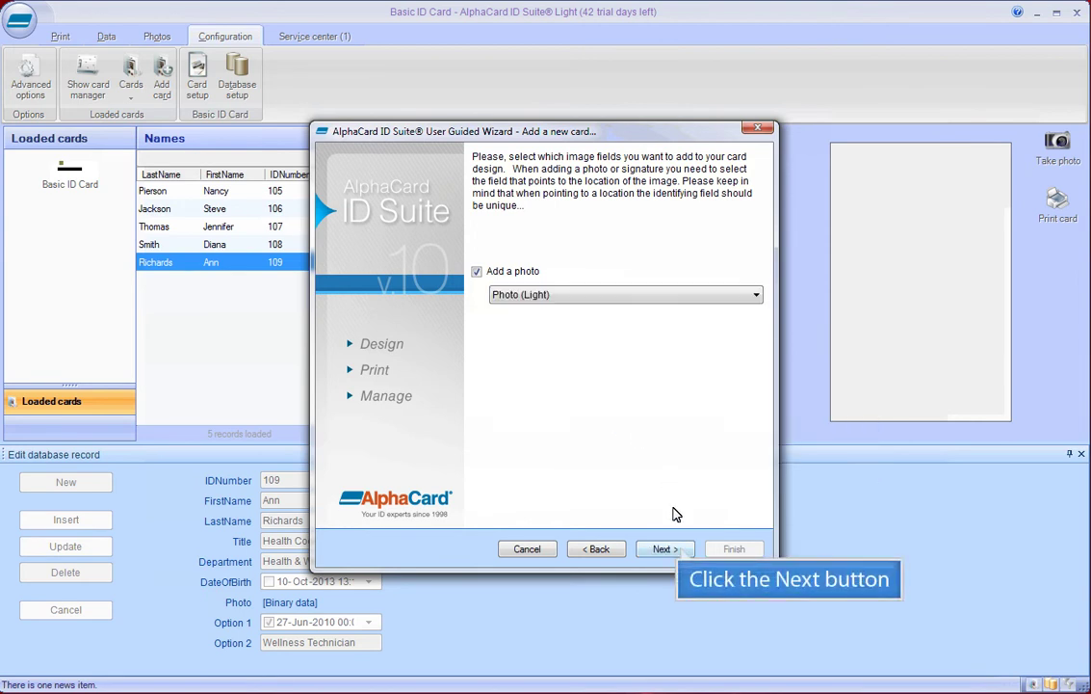
Step: Add the combined first, middle and last name field and Title (Light), skipping the barcode
click(666, 548)
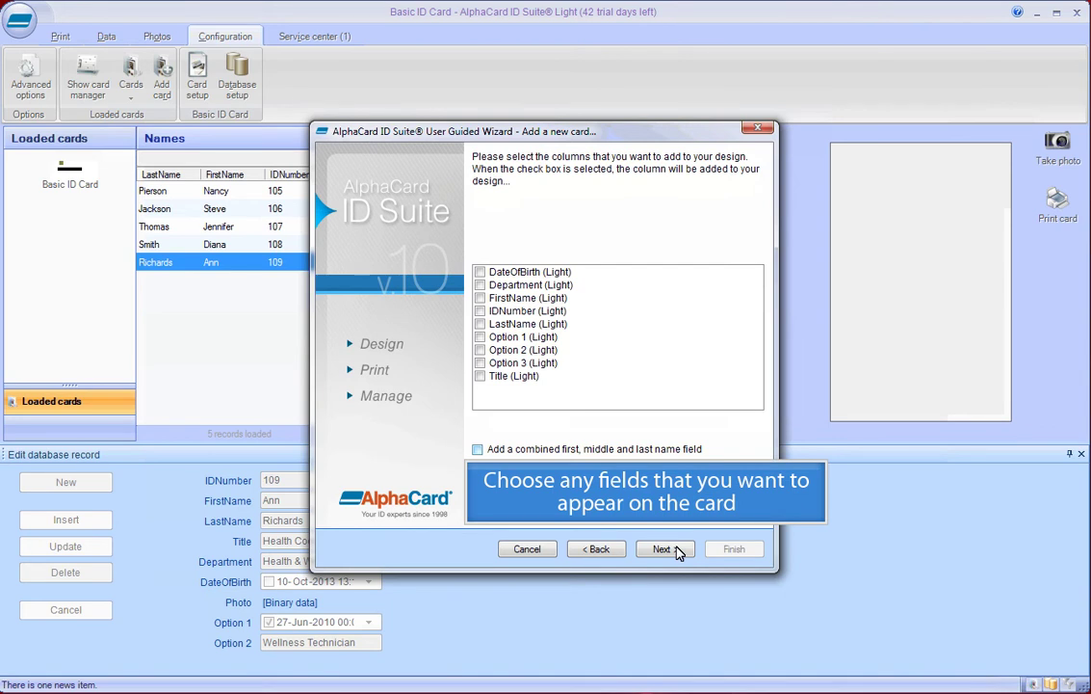
click(478, 450)
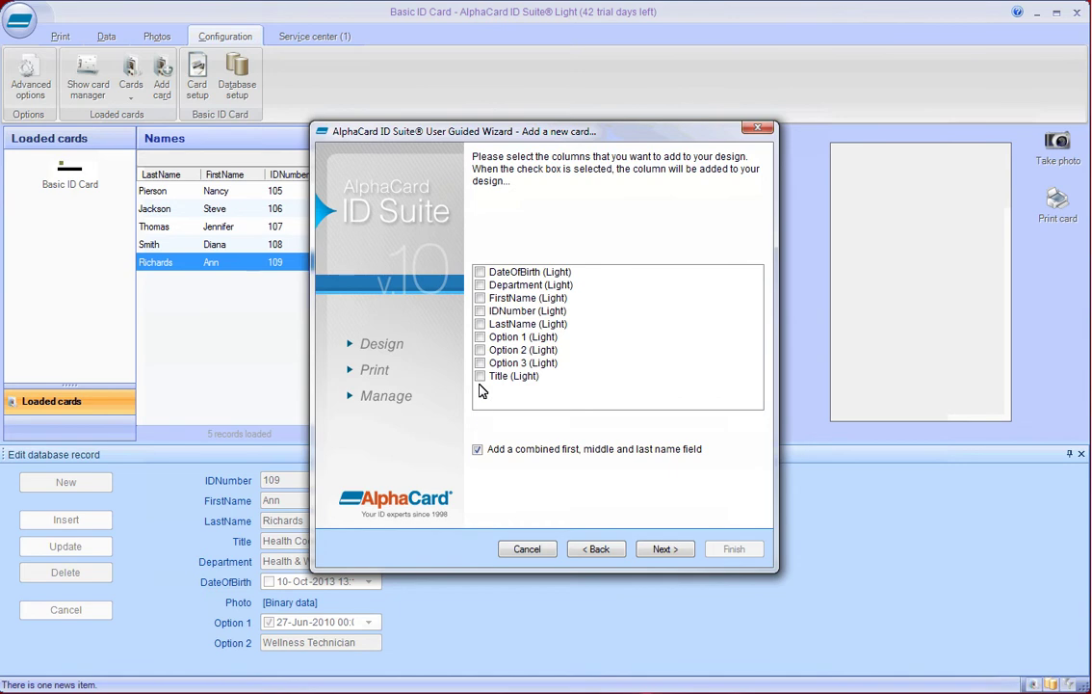
click(481, 376)
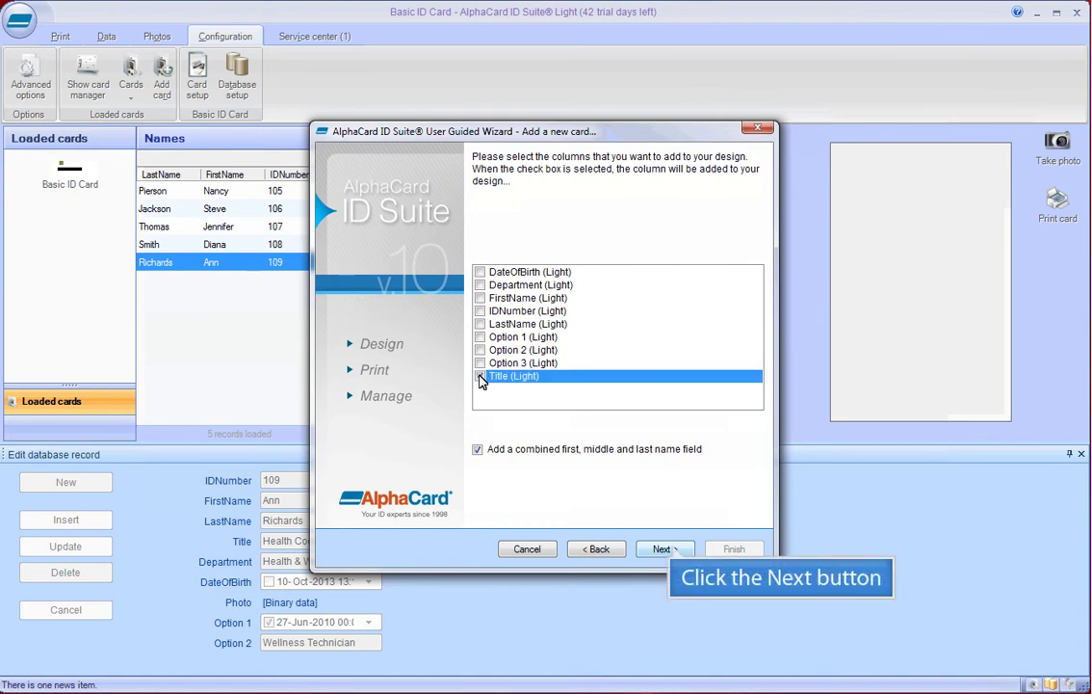
click(663, 549)
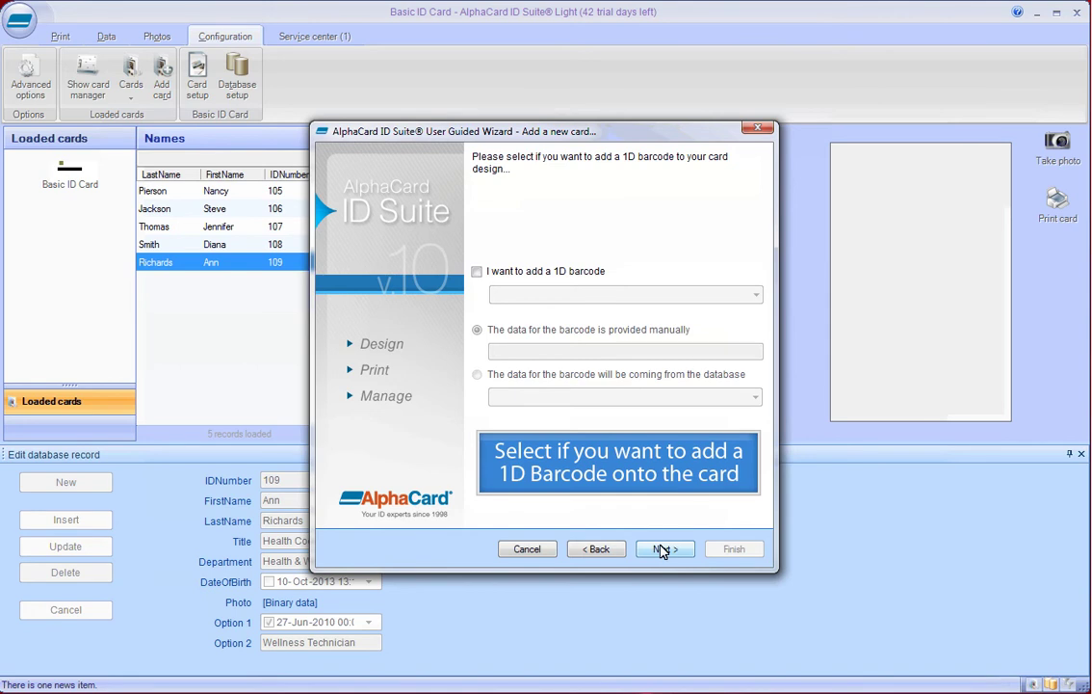
click(662, 549)
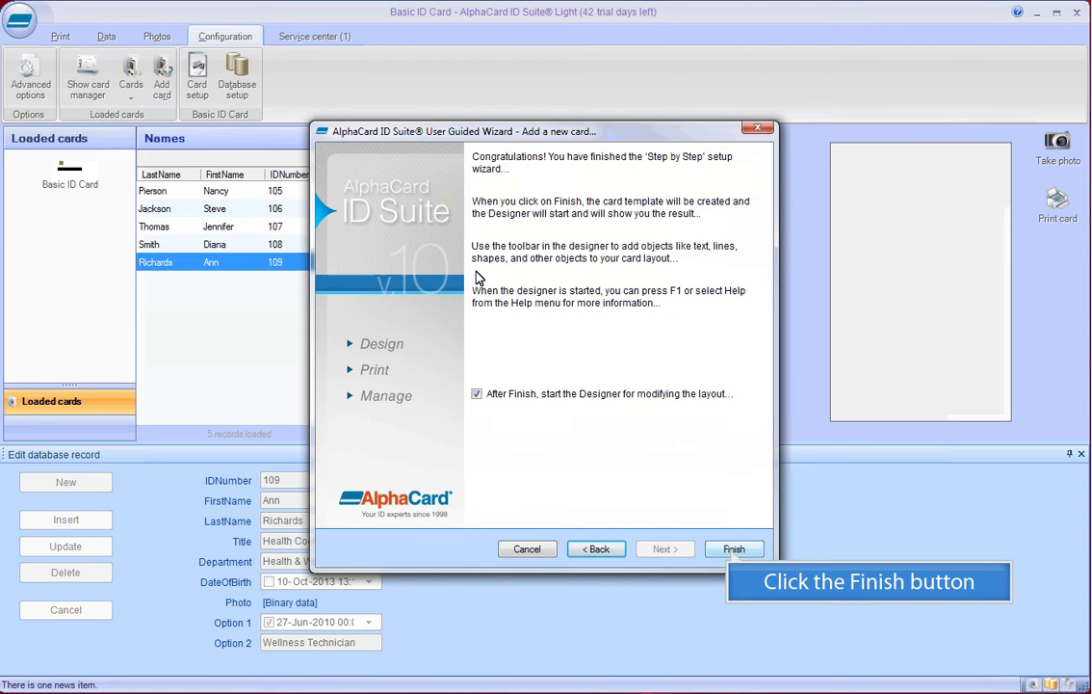
Step: Finish the wizard, select the photo, and widen the title box to fit 'Certified Personal Banker'
click(732, 548)
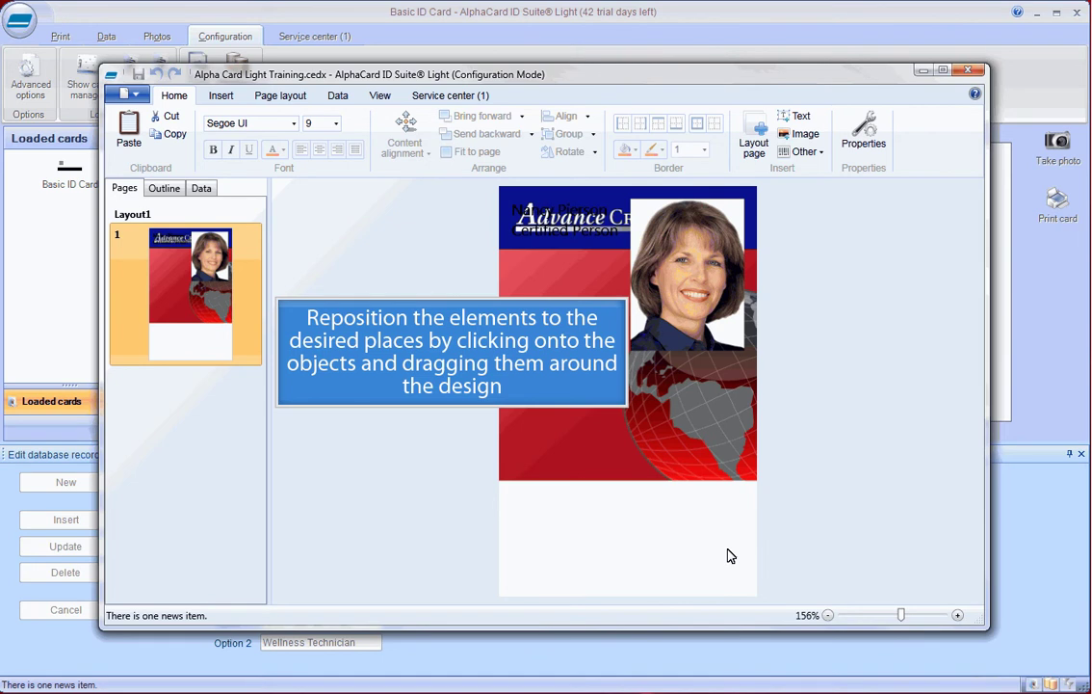
click(689, 288)
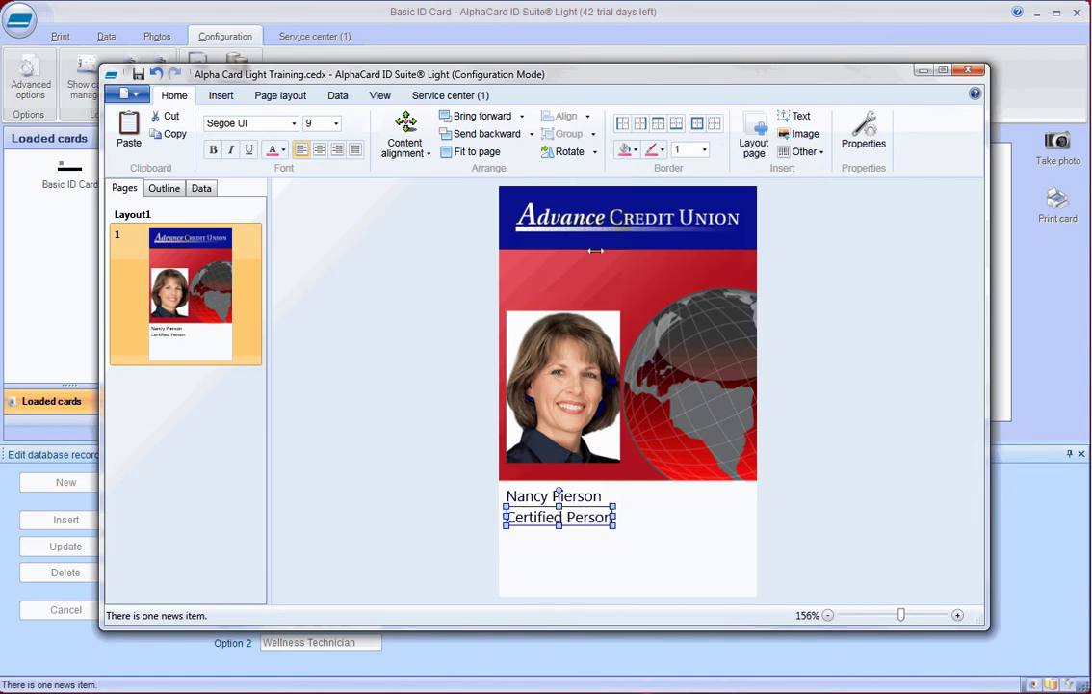
drag(616, 517, 695, 524)
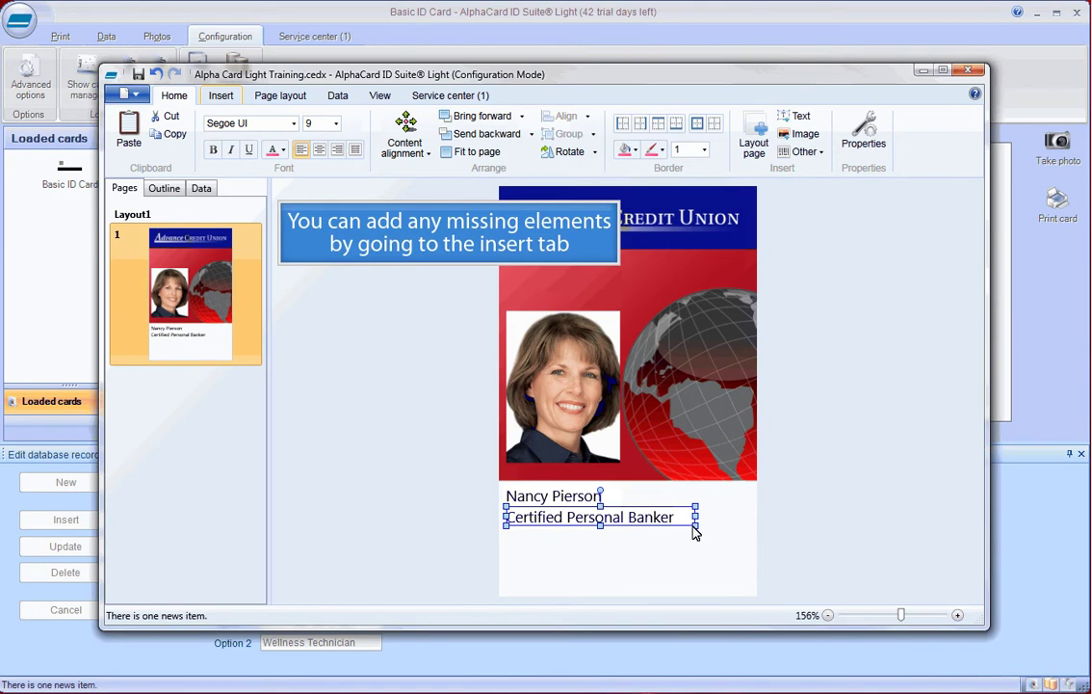
Step: Insert a Code 39 linear barcode below the title, encoding the IDNumber column
click(230, 97)
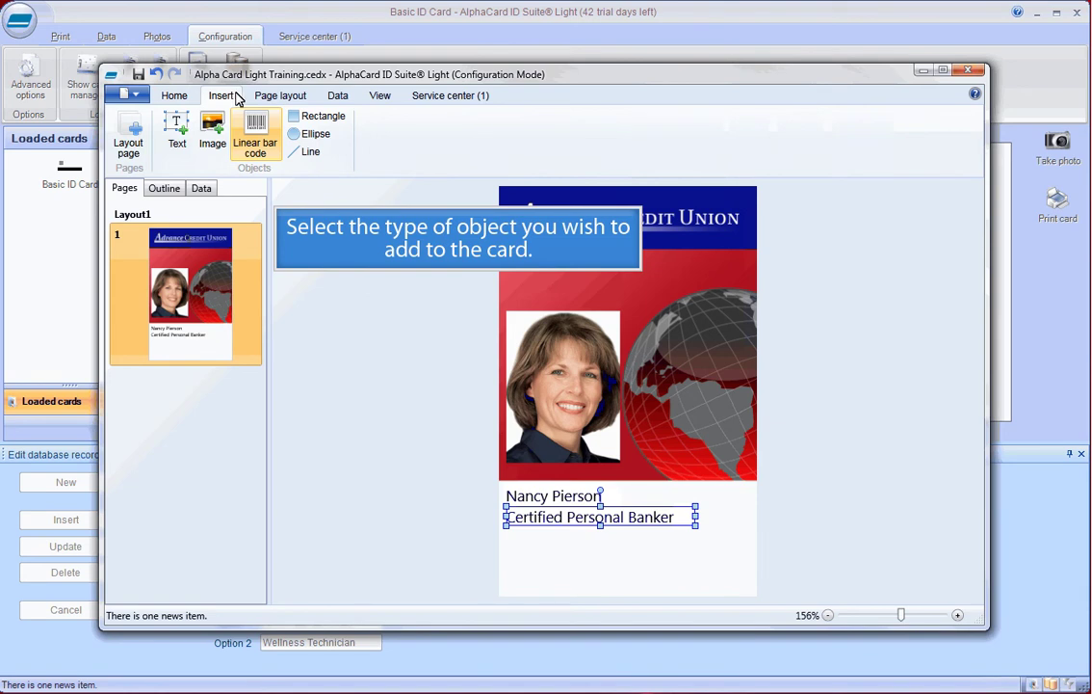
click(252, 125)
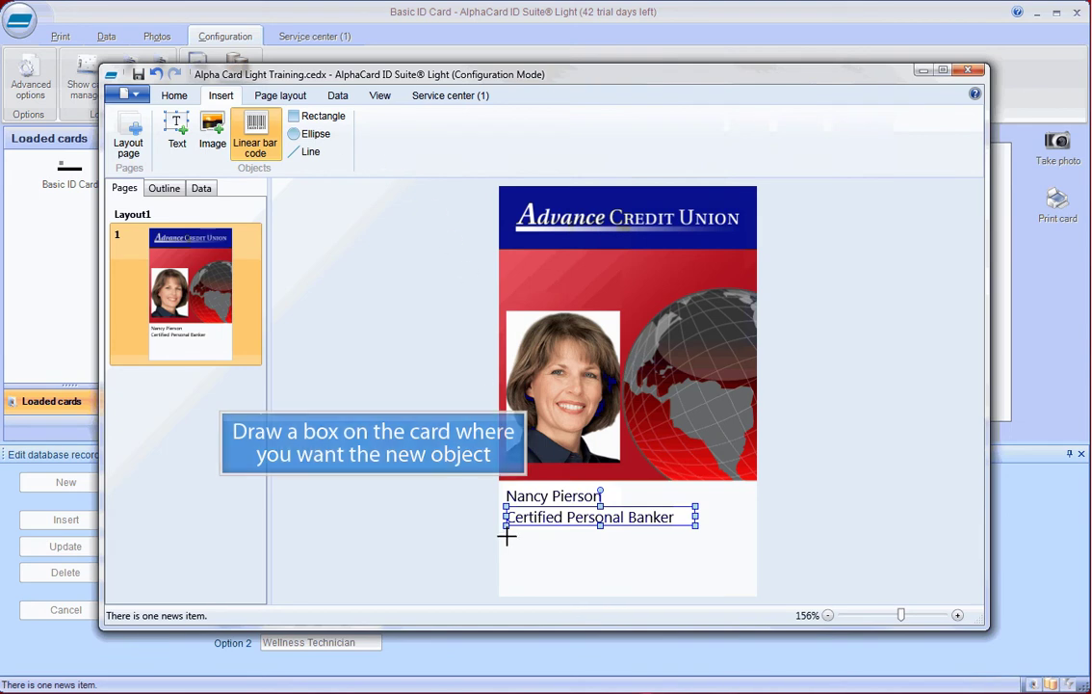
drag(507, 533, 731, 583)
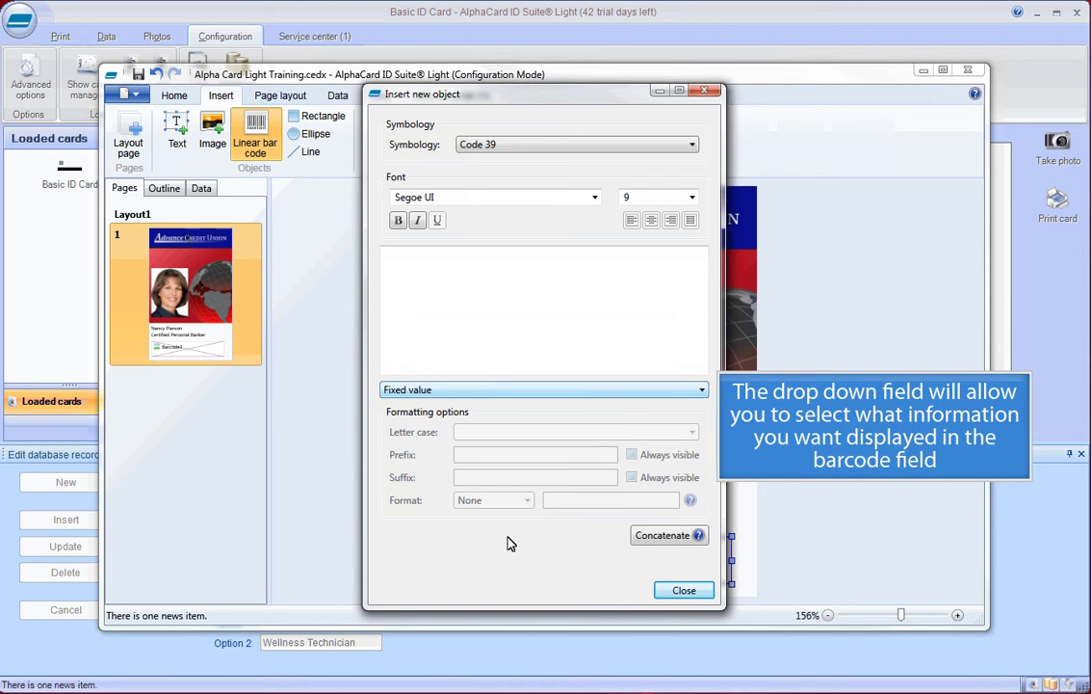
click(542, 390)
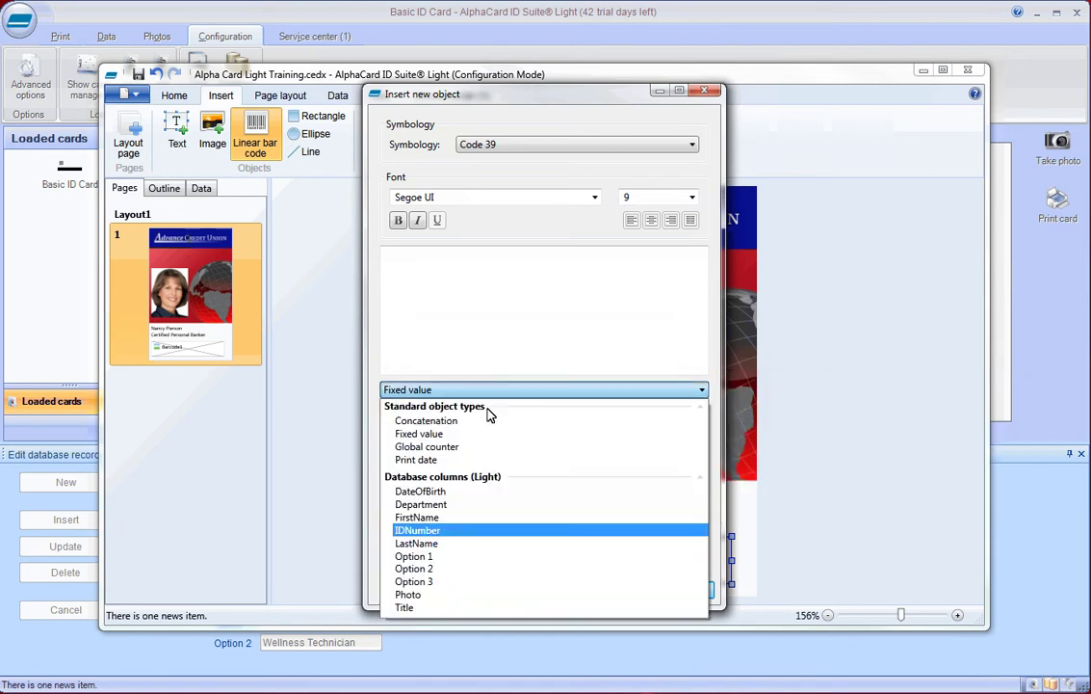
click(451, 529)
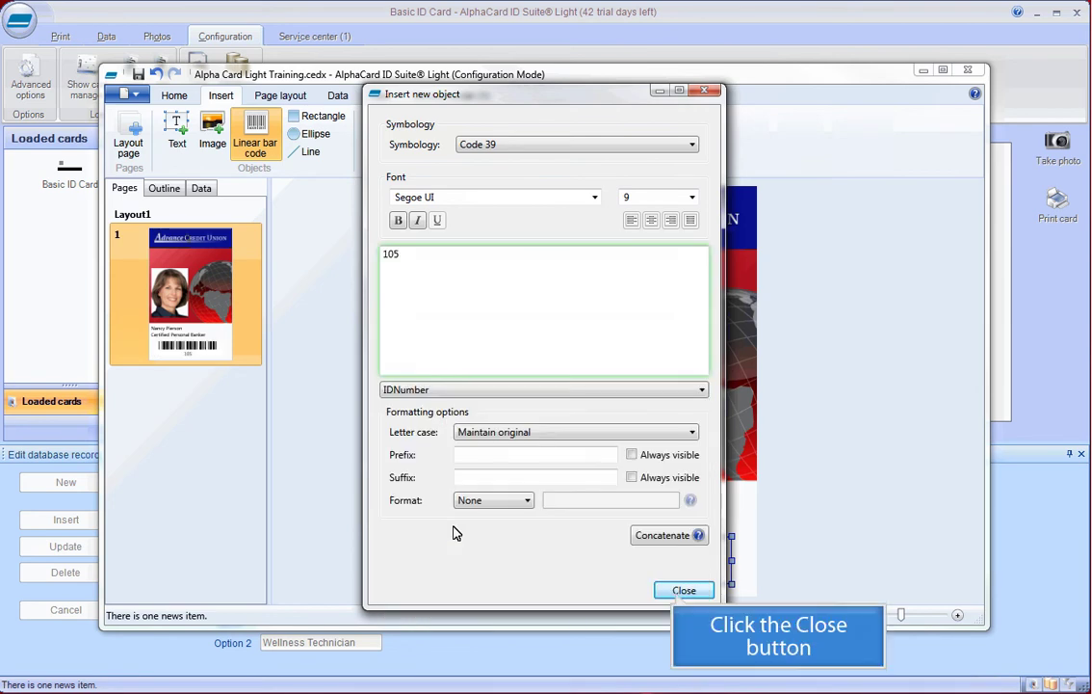
click(677, 590)
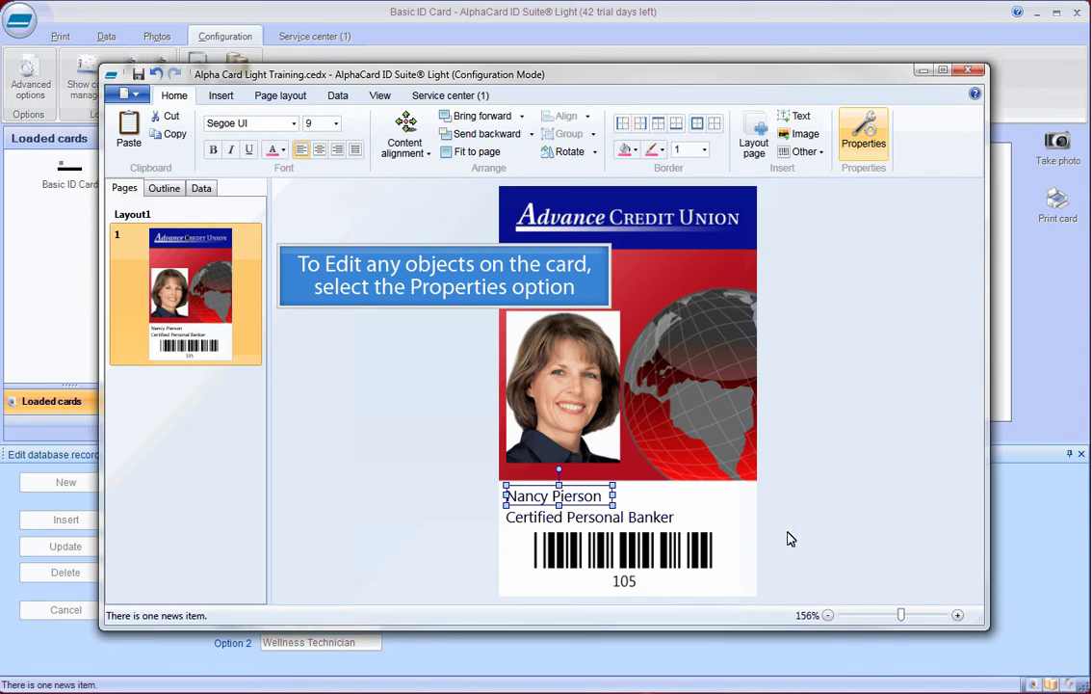
Step: Open Properties for the 'Certified Personal Banker' text and confirm its data source stays Title
click(870, 132)
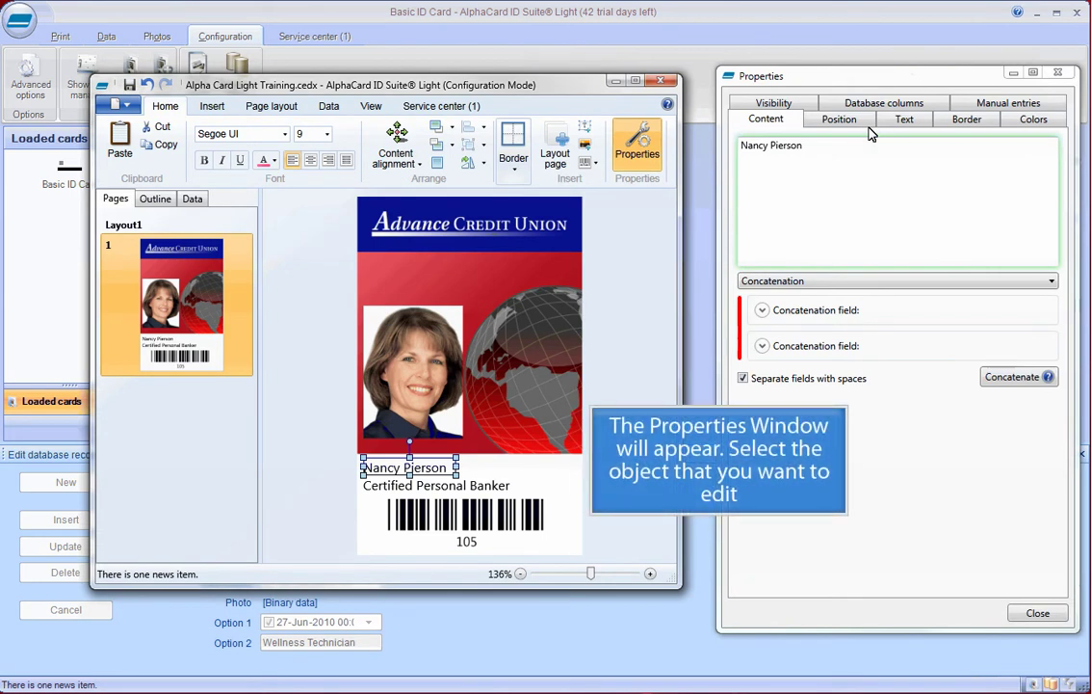
click(489, 488)
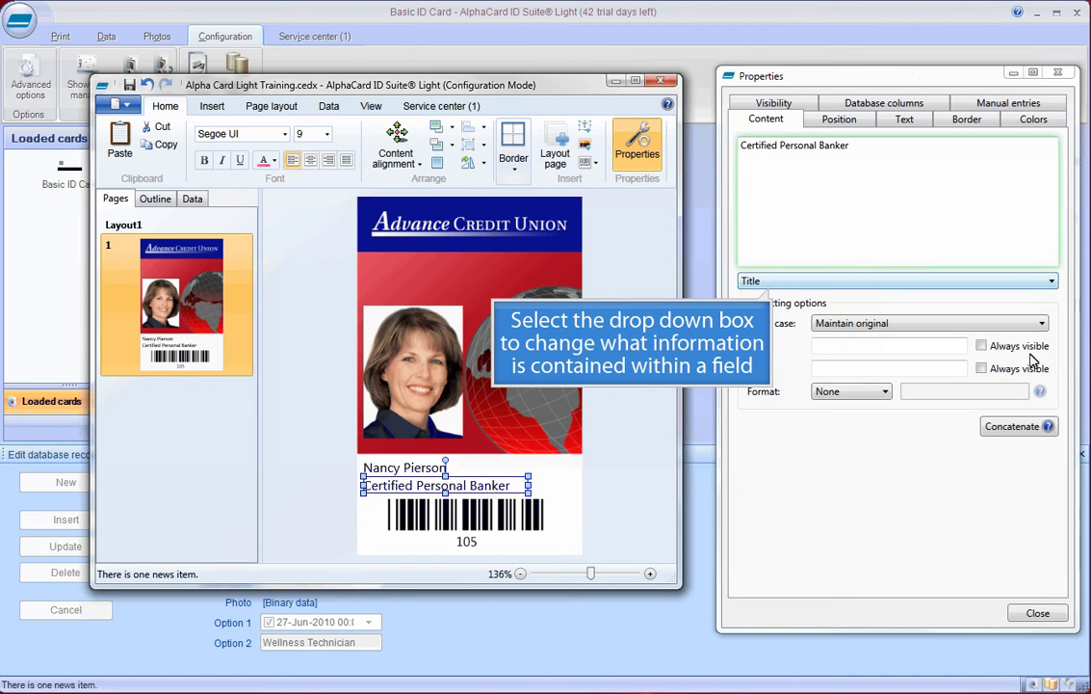
click(1051, 282)
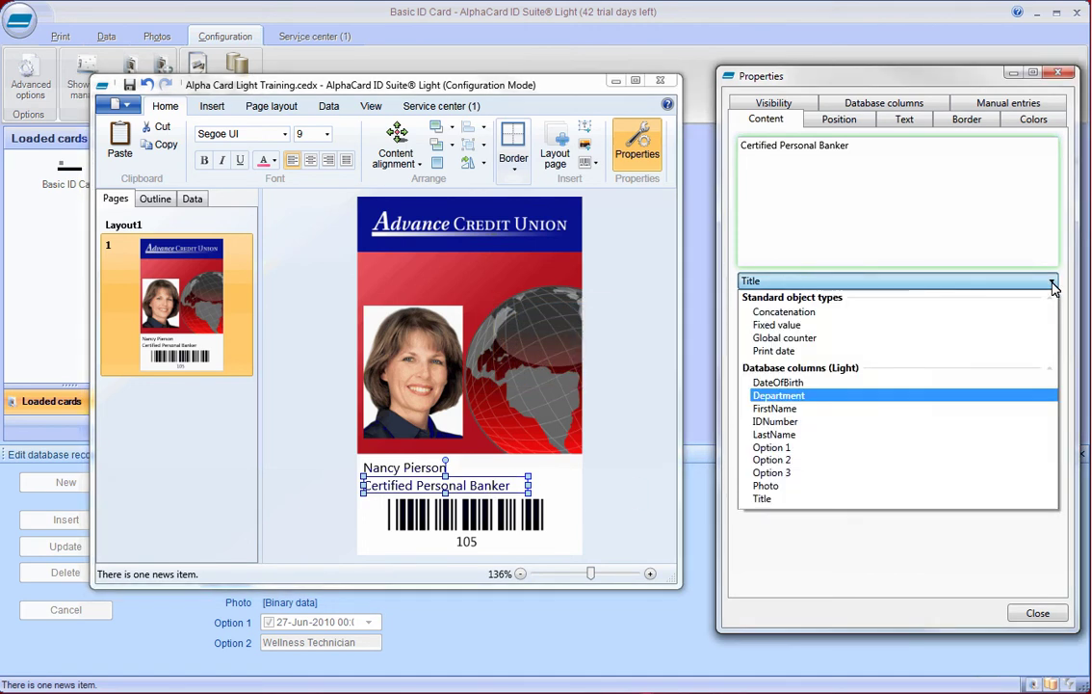
key(Escape)
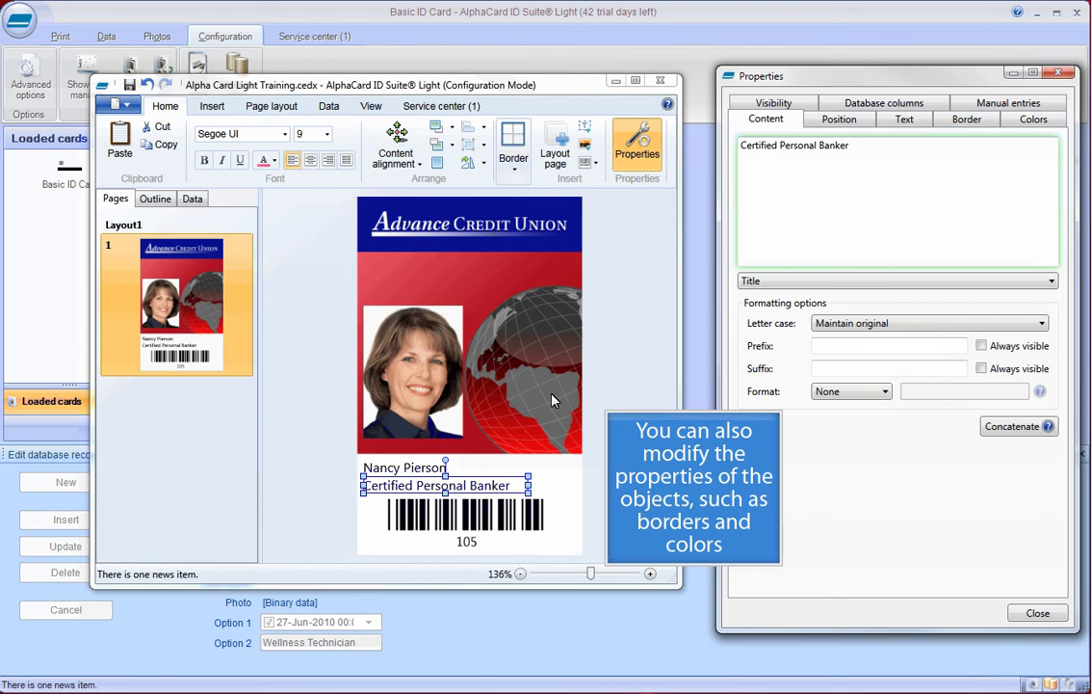
Step: Set the photo's left, right and top border thickness to 0.05 inch
click(432, 372)
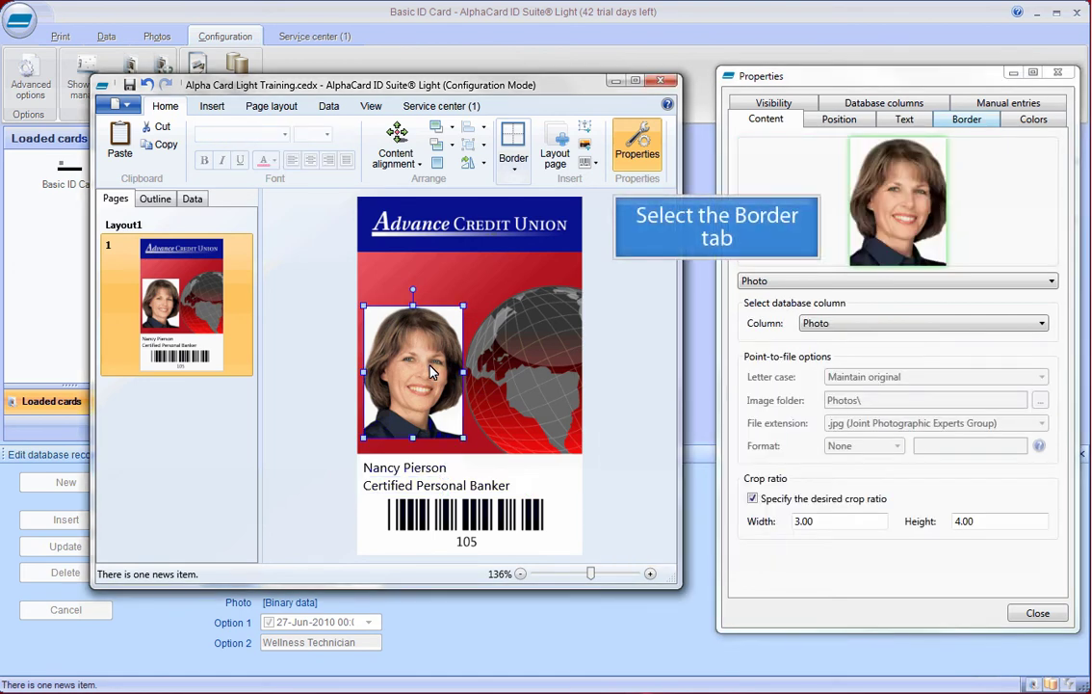
click(965, 119)
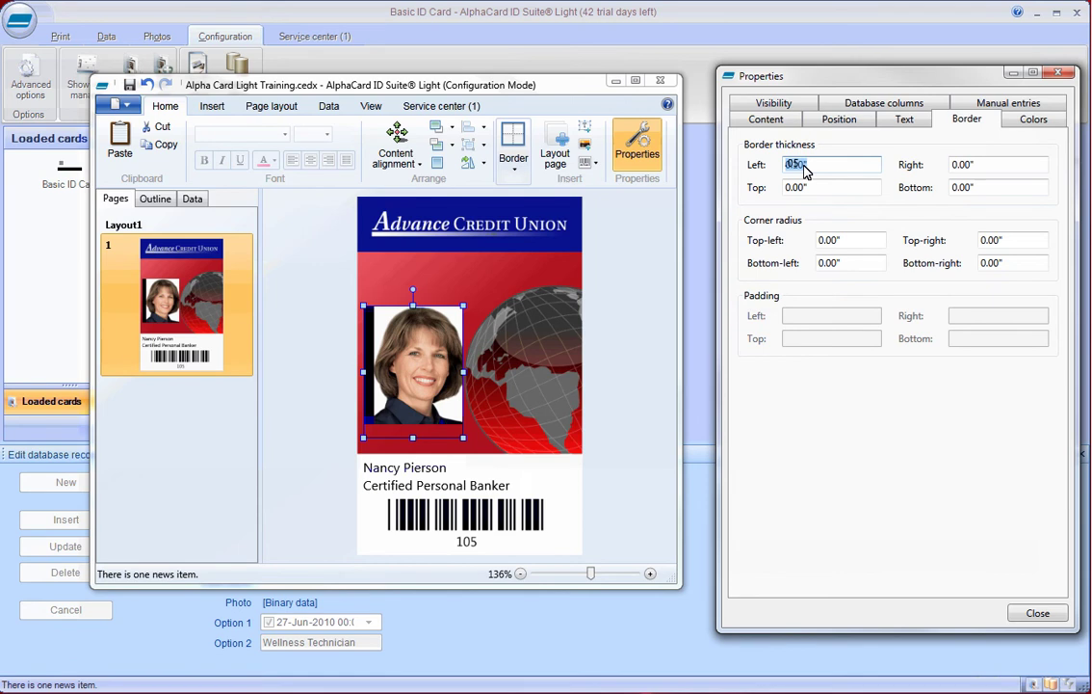
key(Tab)
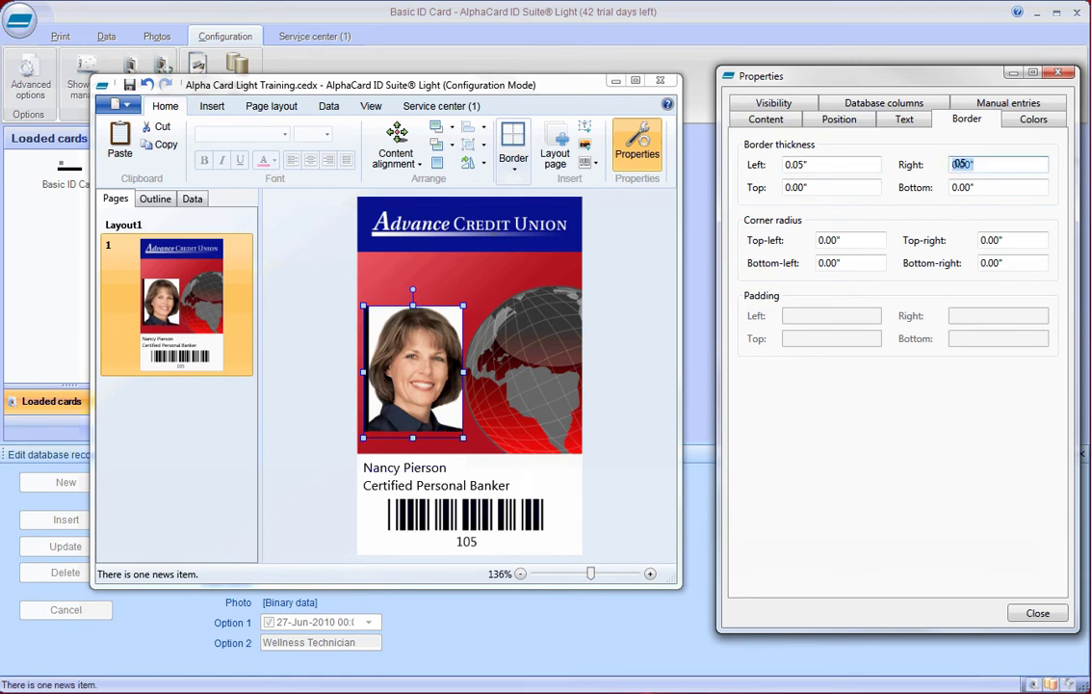
key(Tab)
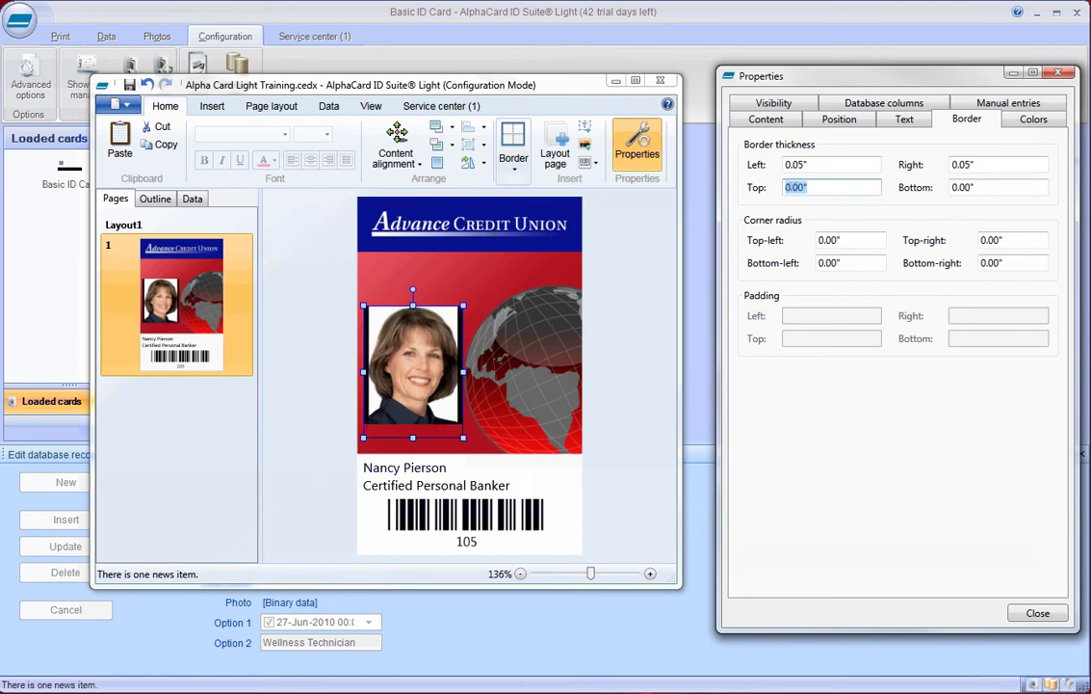
key(Tab)
key(Tab)
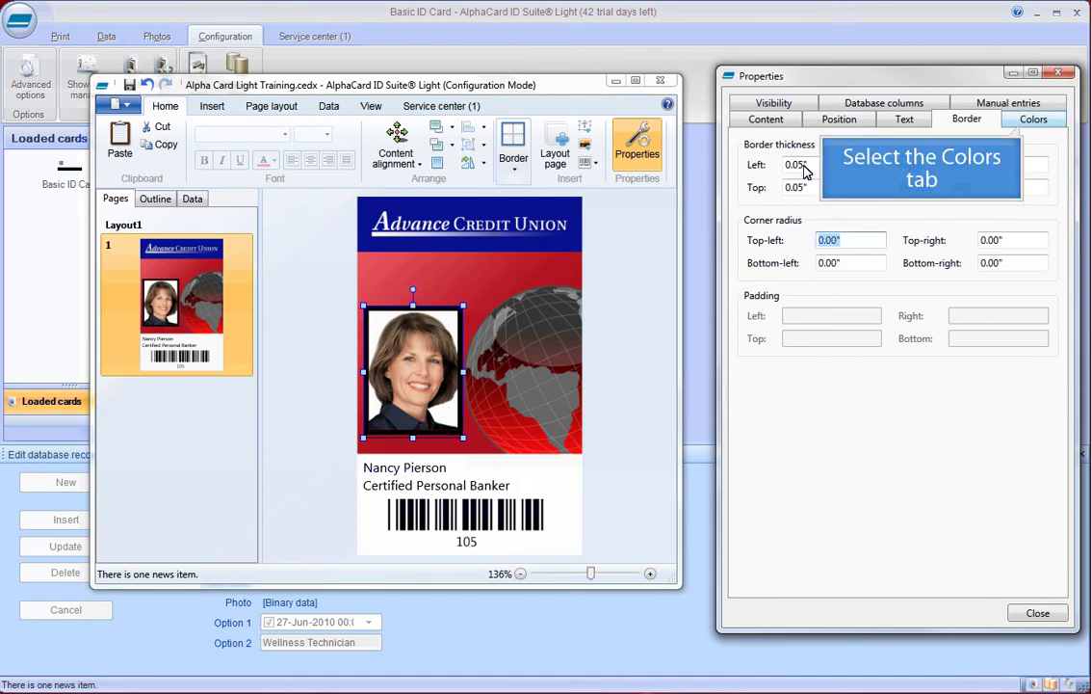
Step: Make the photo's border colour blue
click(1033, 119)
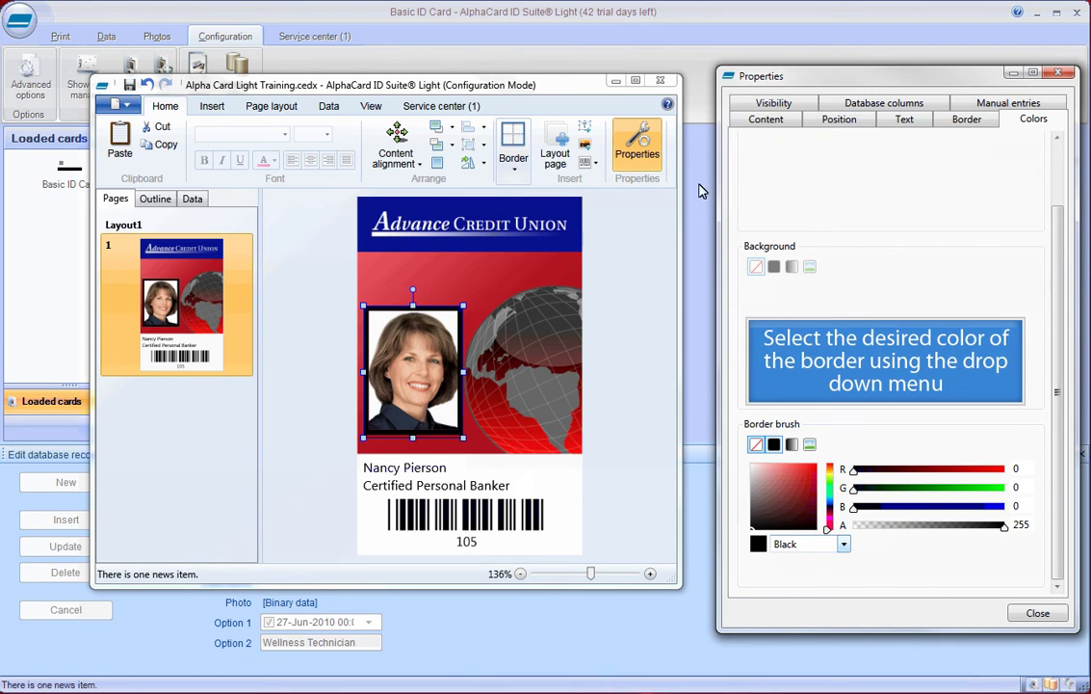
click(844, 543)
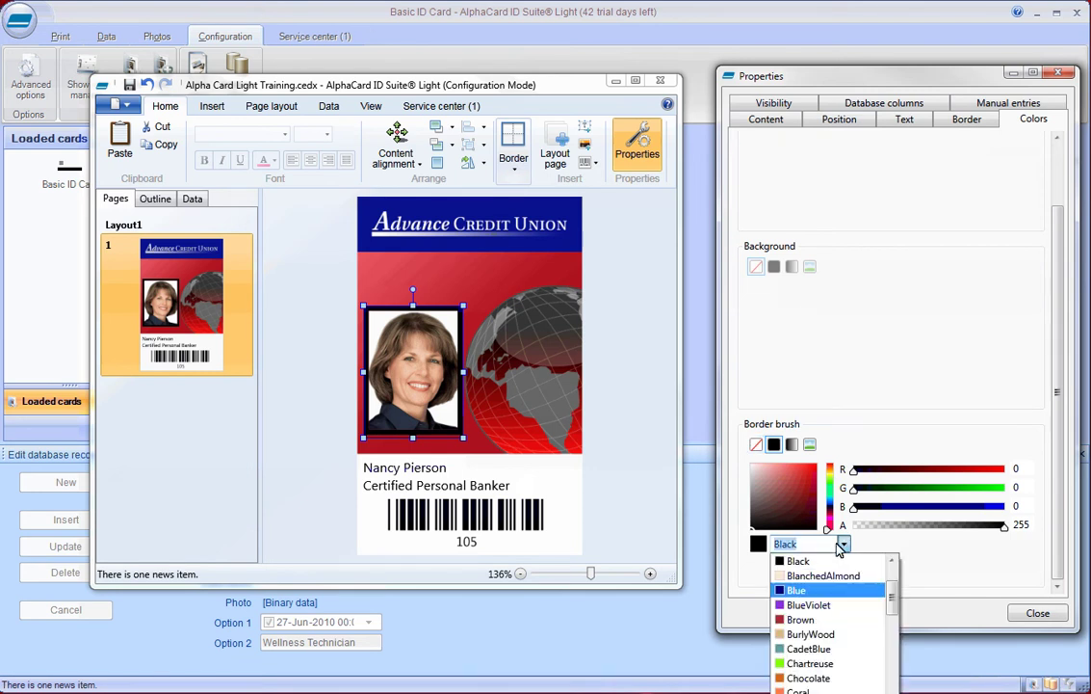
click(817, 590)
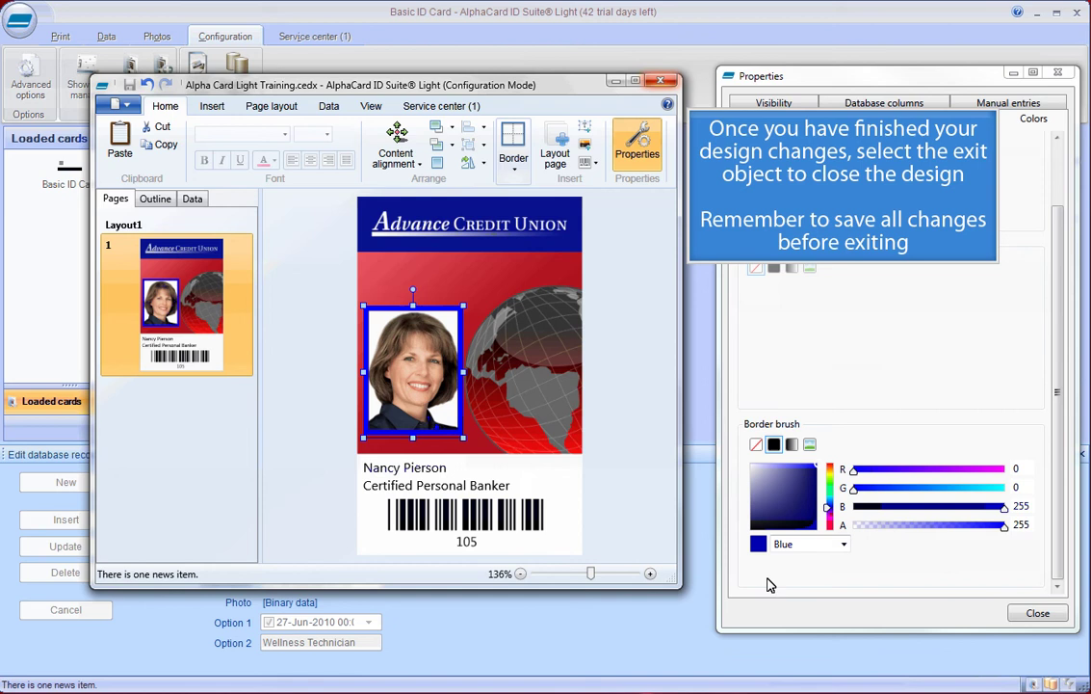
Step: Close the designer, select another cardholder record, and print one copy of its card
click(658, 82)
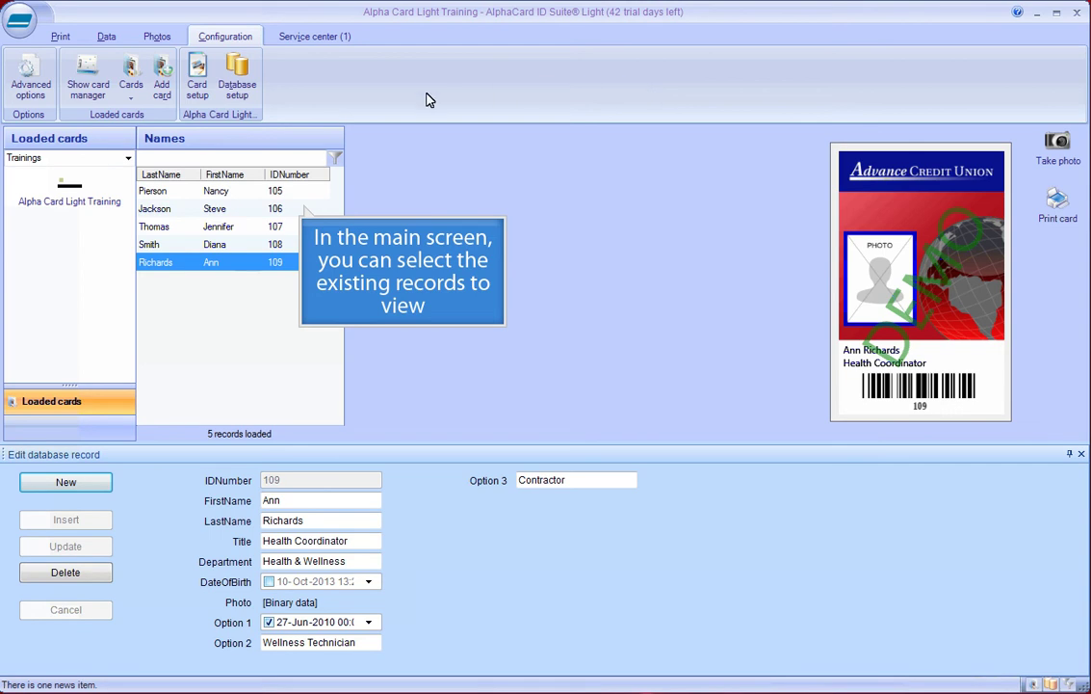
click(244, 203)
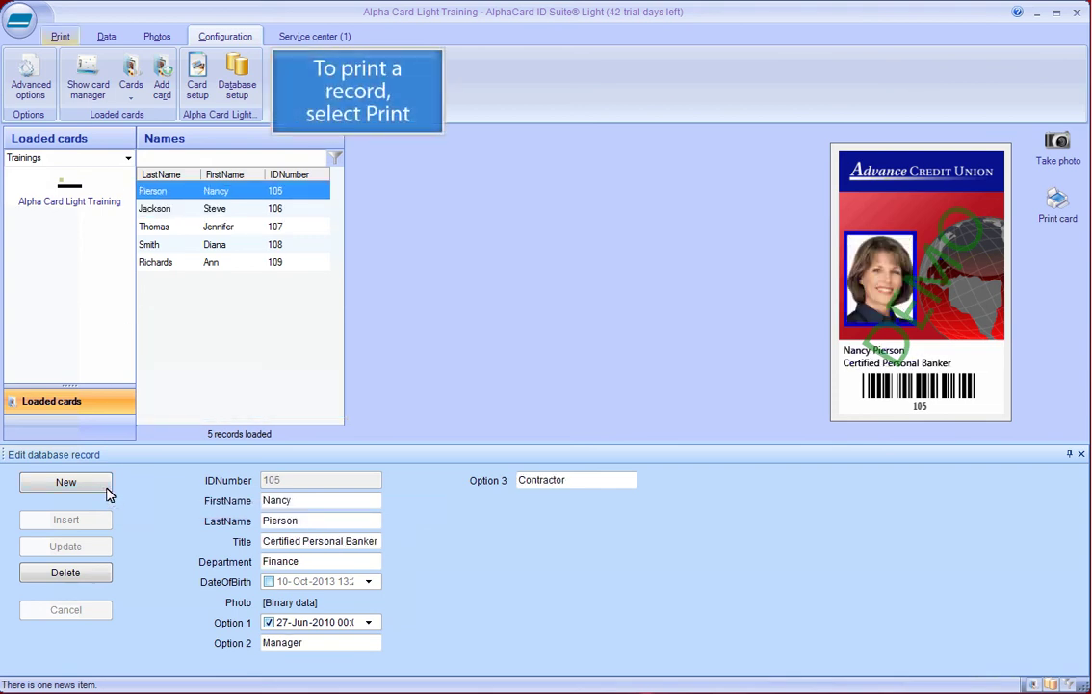
click(57, 38)
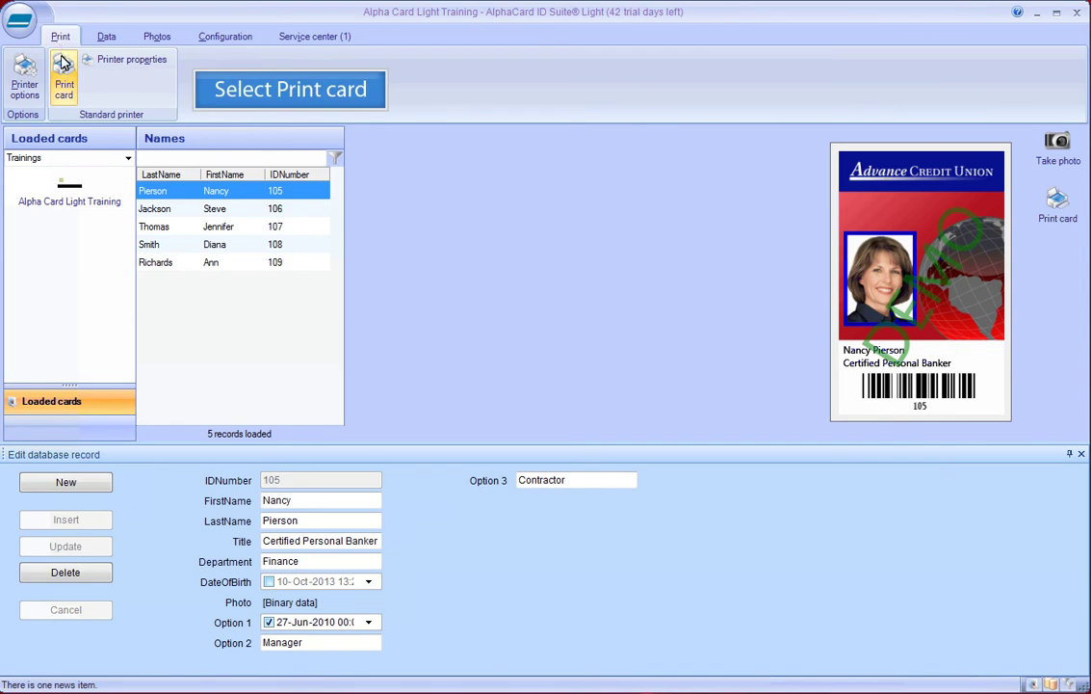
click(63, 70)
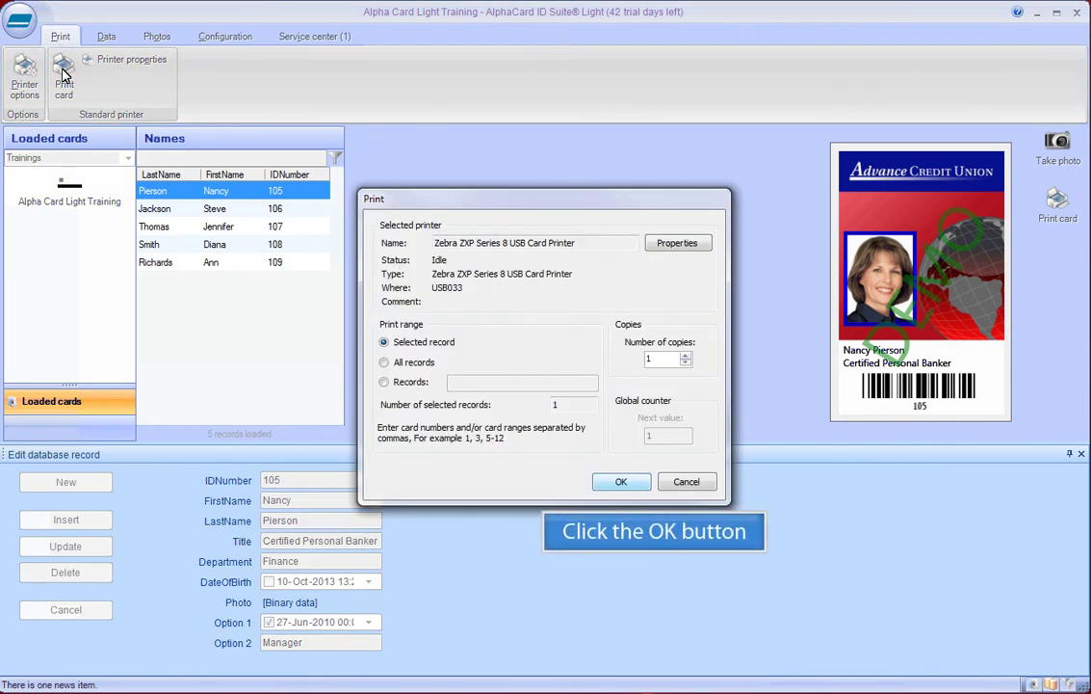
click(625, 483)
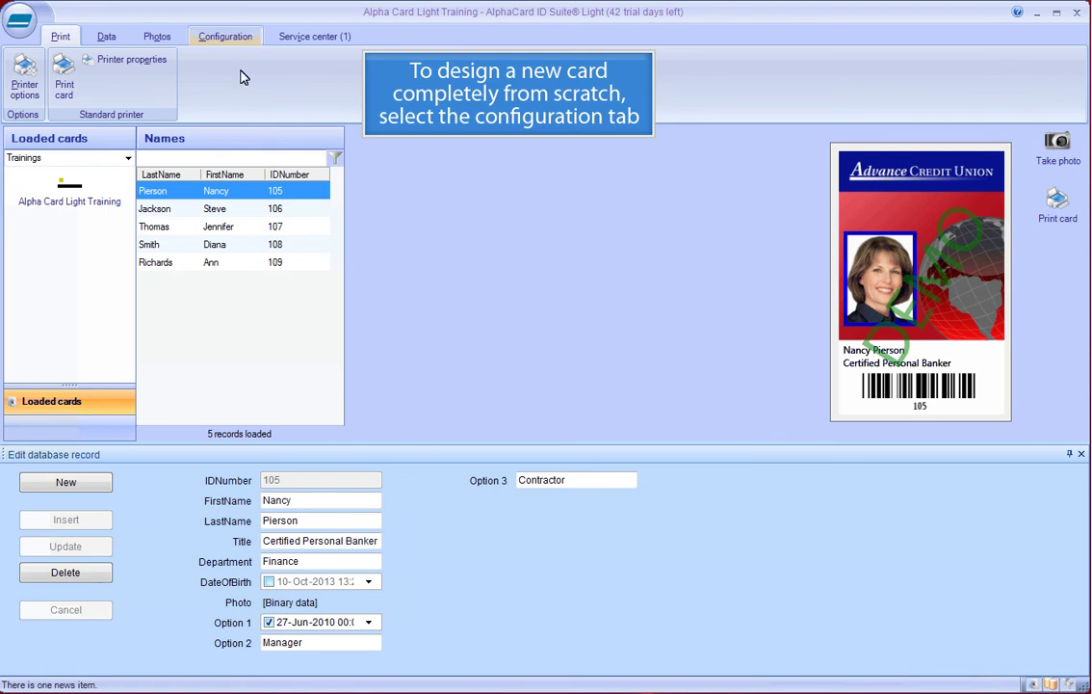
Step: Add a new card template 'AlphaCard Light Manual Setup' from Configuration and skip to the last page
click(241, 40)
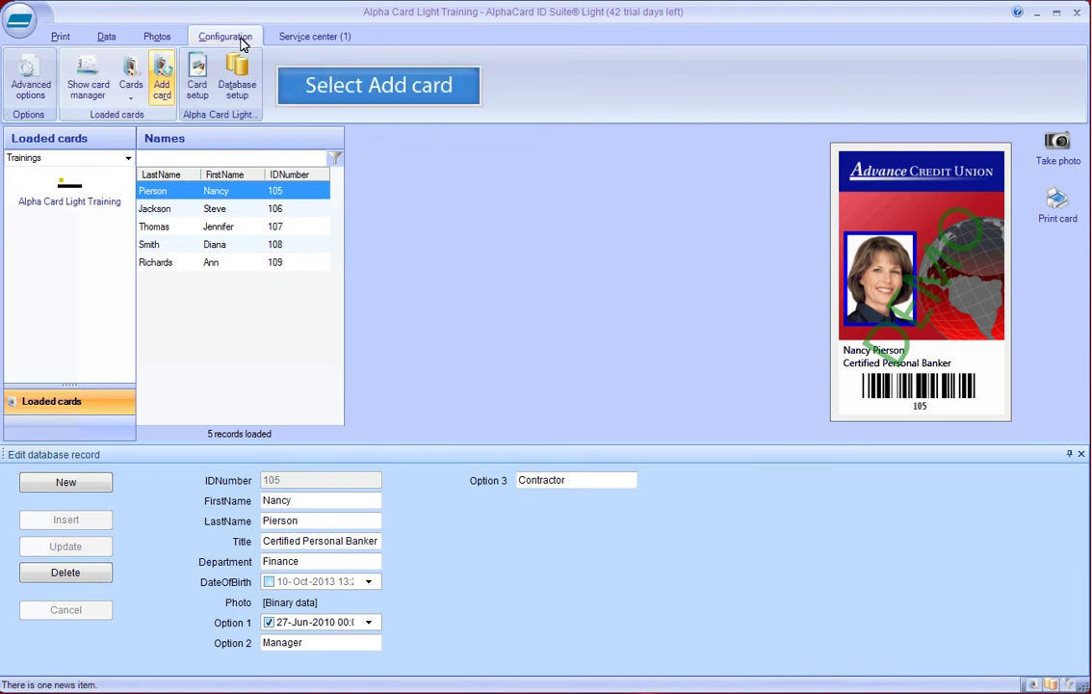
click(162, 77)
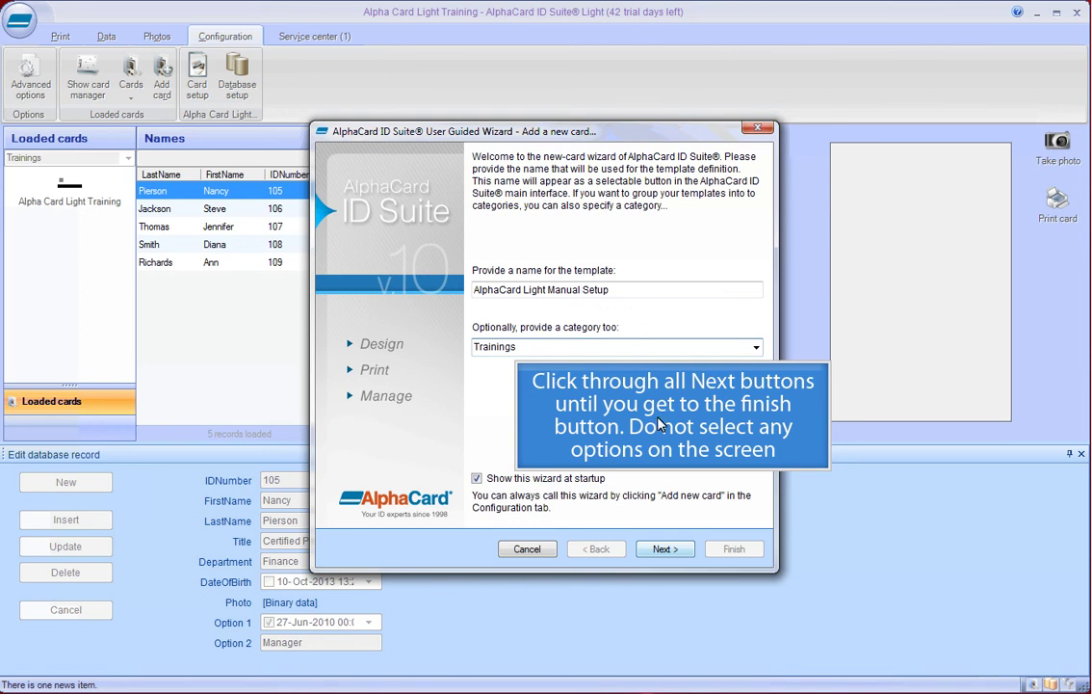
click(665, 548)
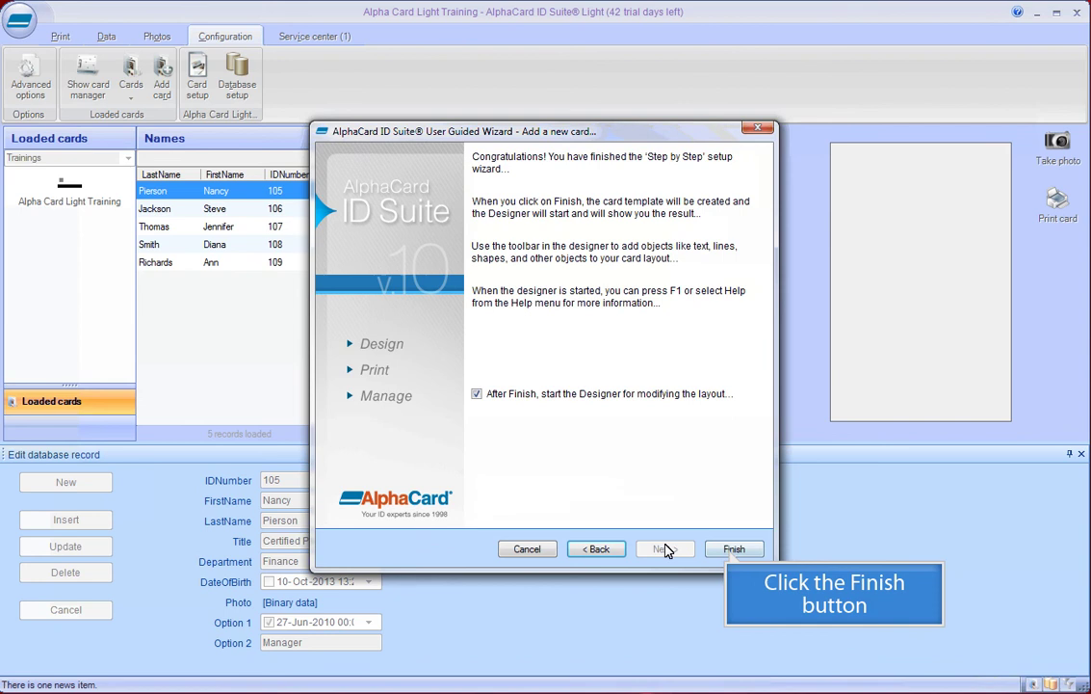
Step: Create the blank template in the designer and set the card orientation to Landscape
click(729, 548)
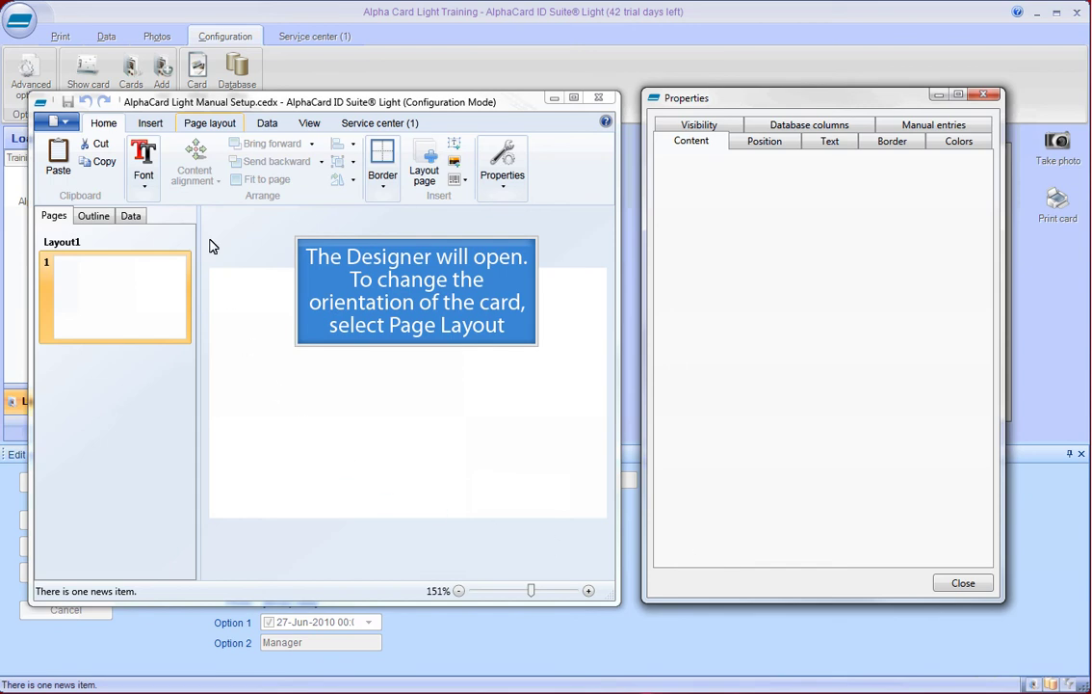
click(201, 126)
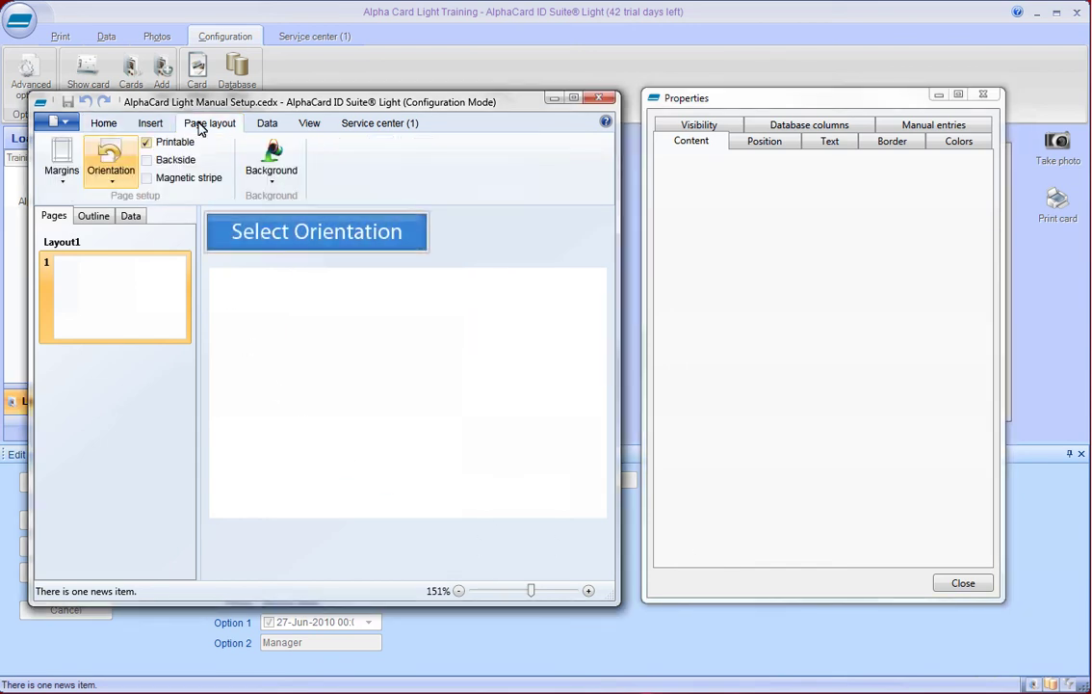
click(119, 179)
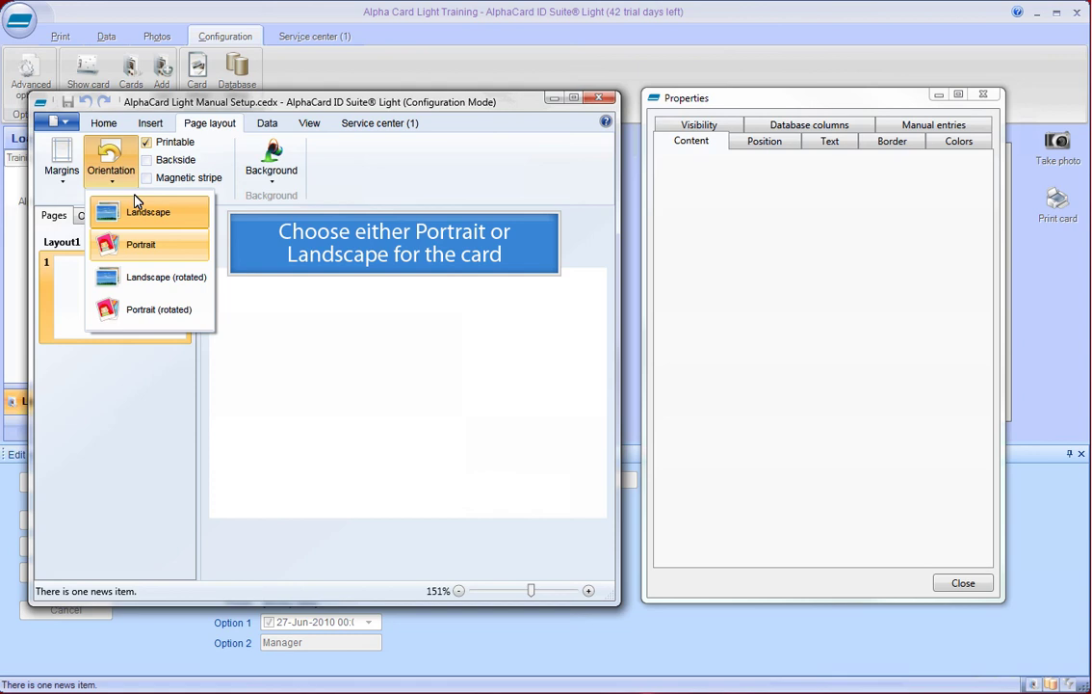
click(136, 216)
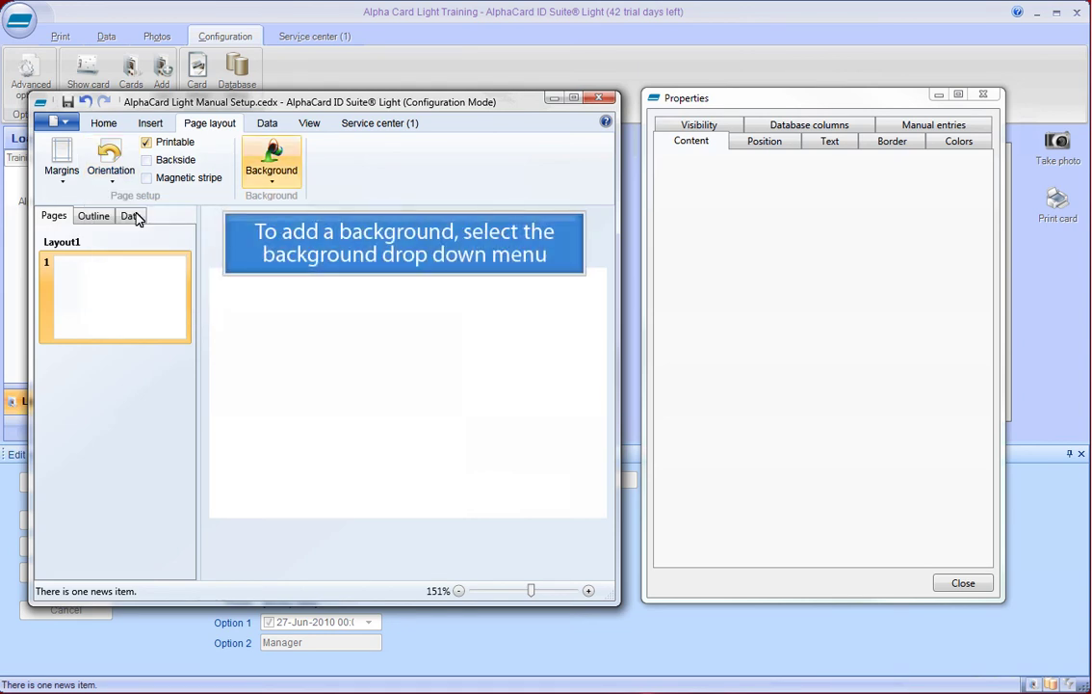
Step: Try a red gradient card background, widening the solid red portion
click(277, 182)
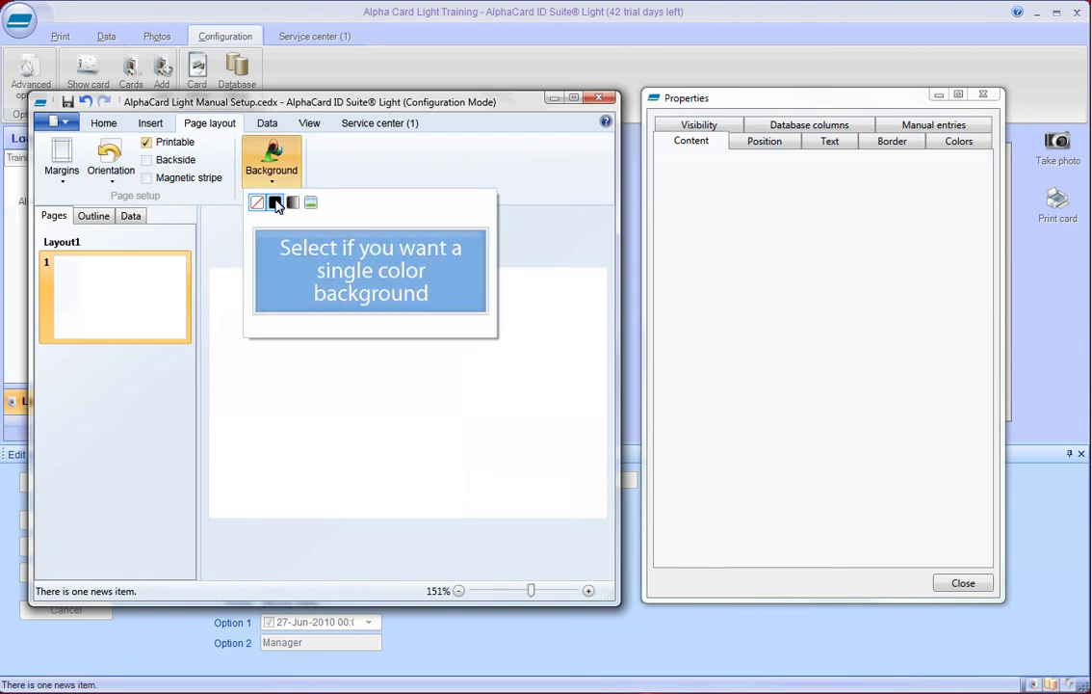
click(275, 202)
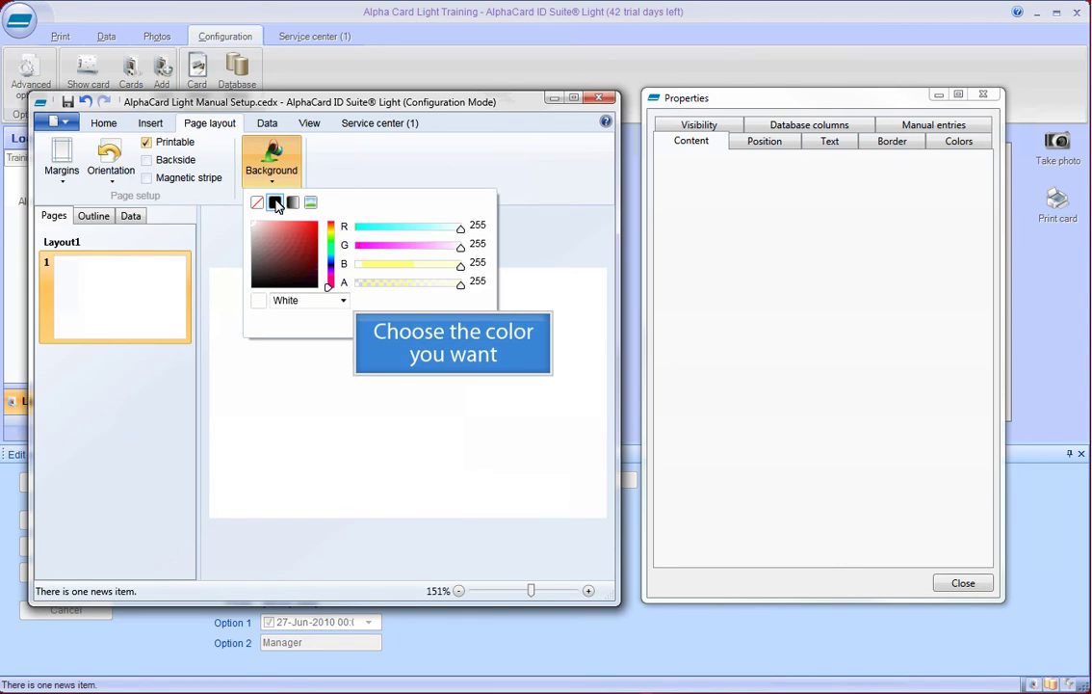
click(257, 202)
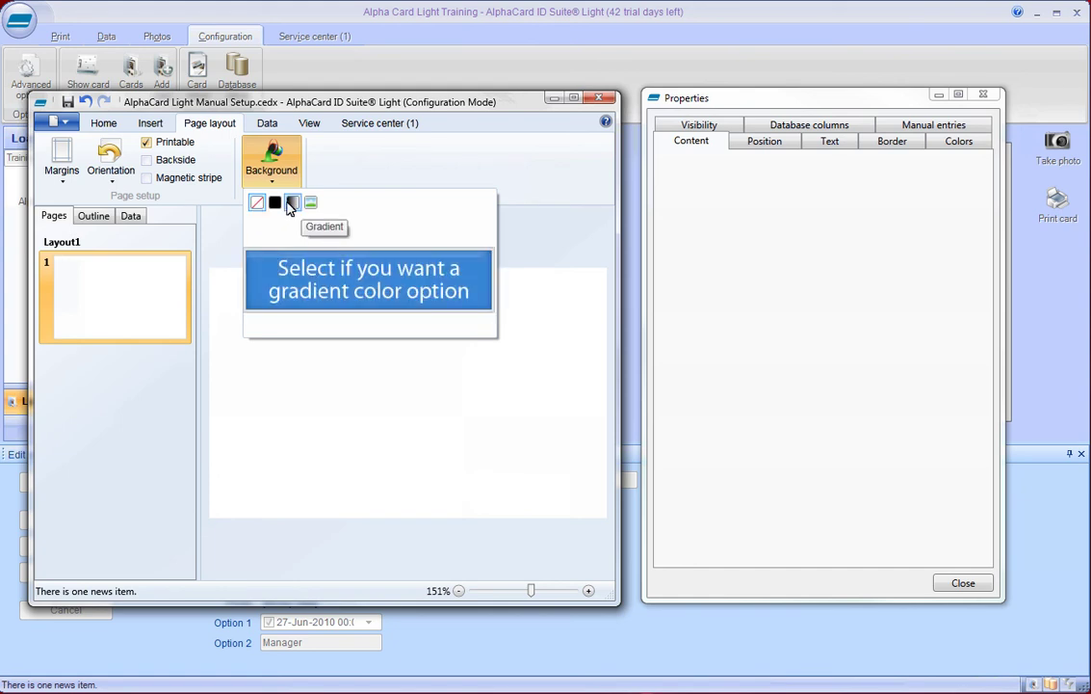
click(293, 205)
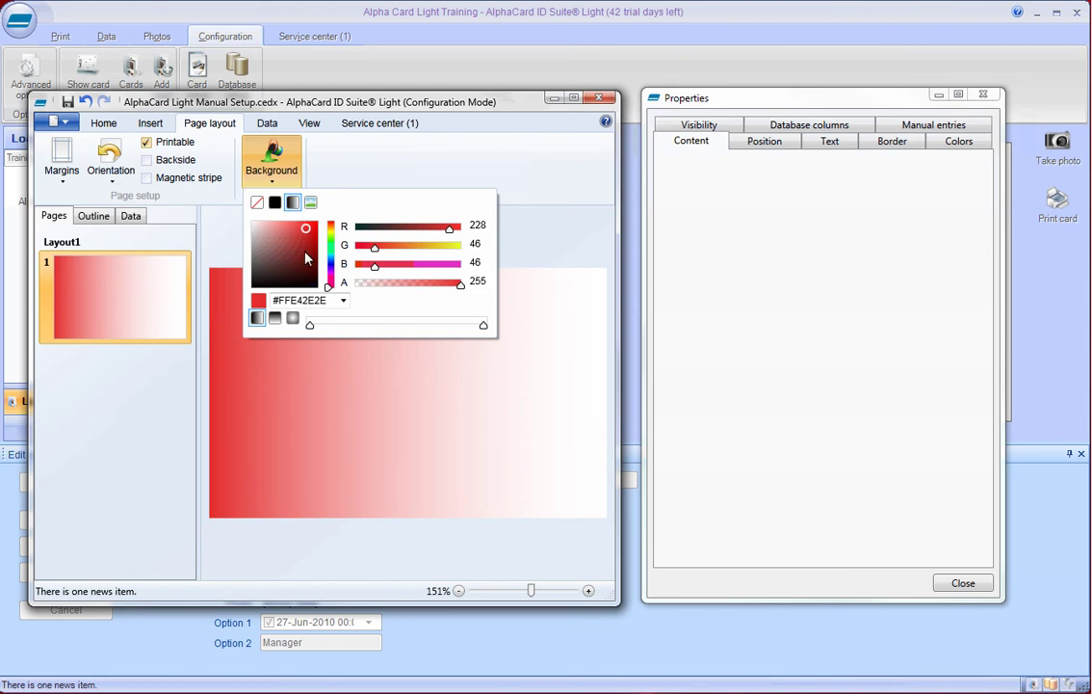
drag(309, 324, 374, 330)
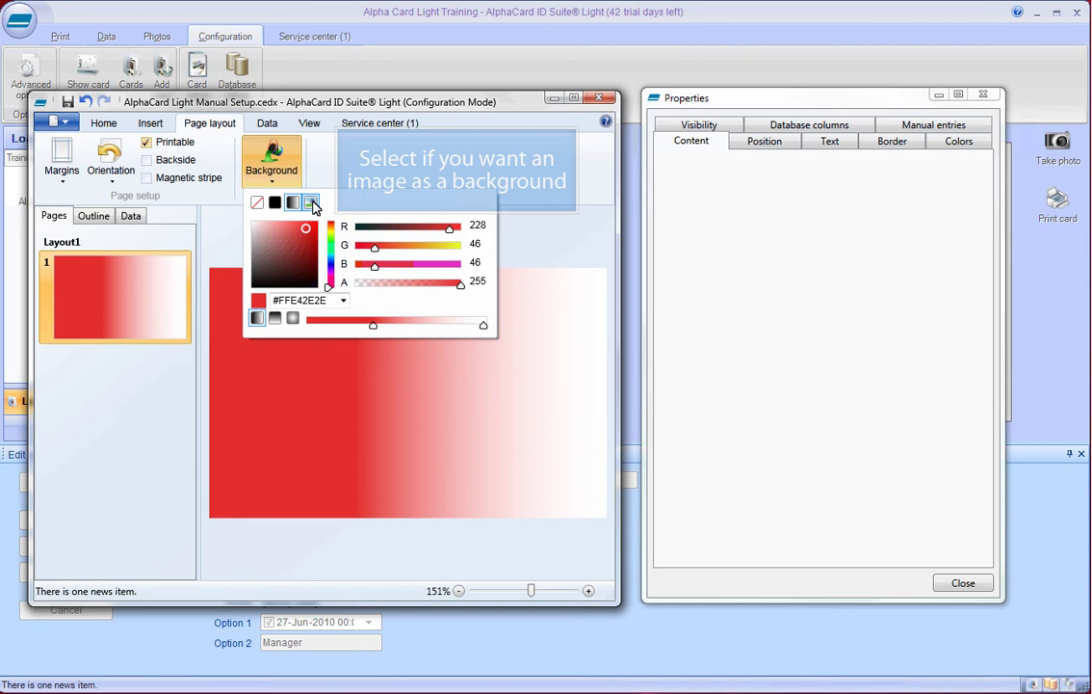
Step: Switch the background to an image and choose School ID Card Front Background.jpg
click(311, 202)
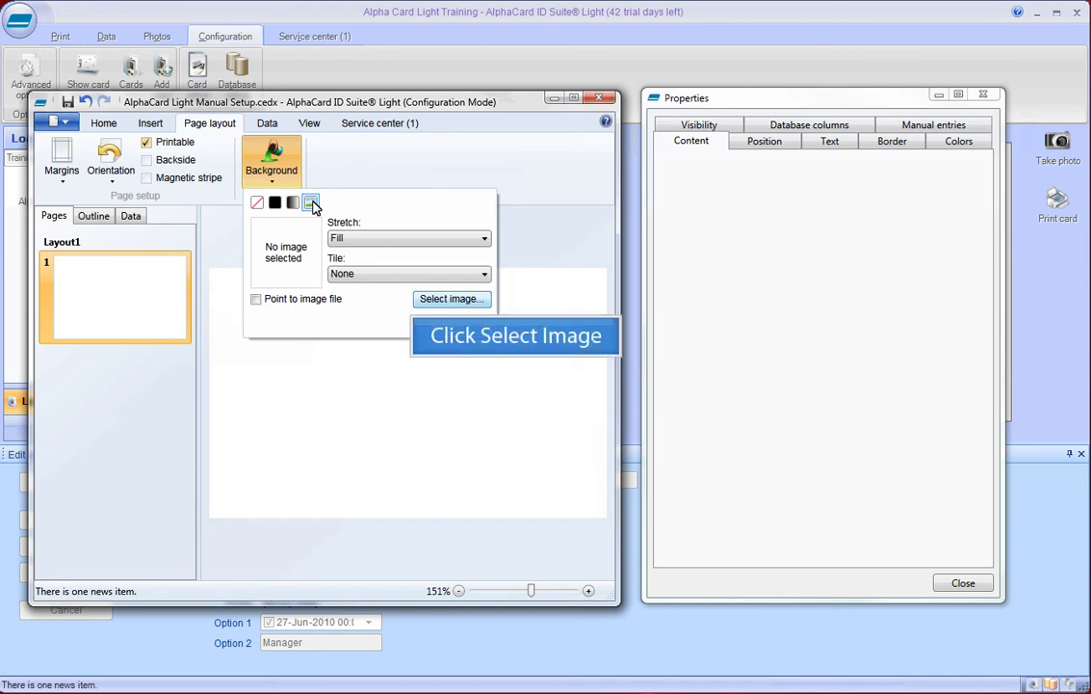
click(447, 298)
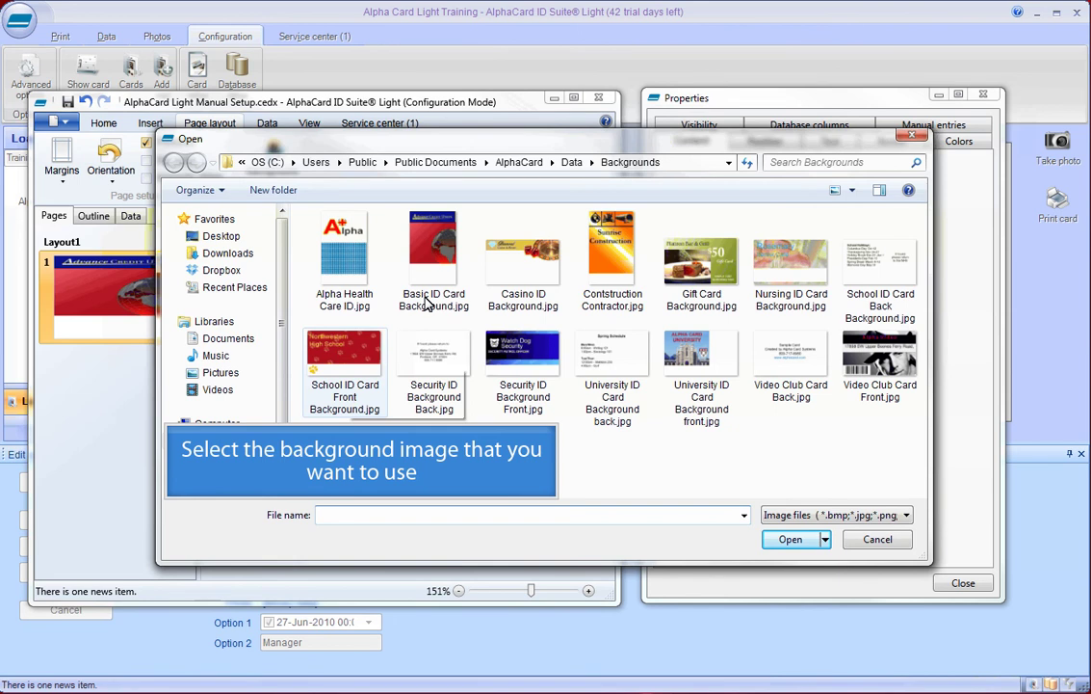
click(348, 358)
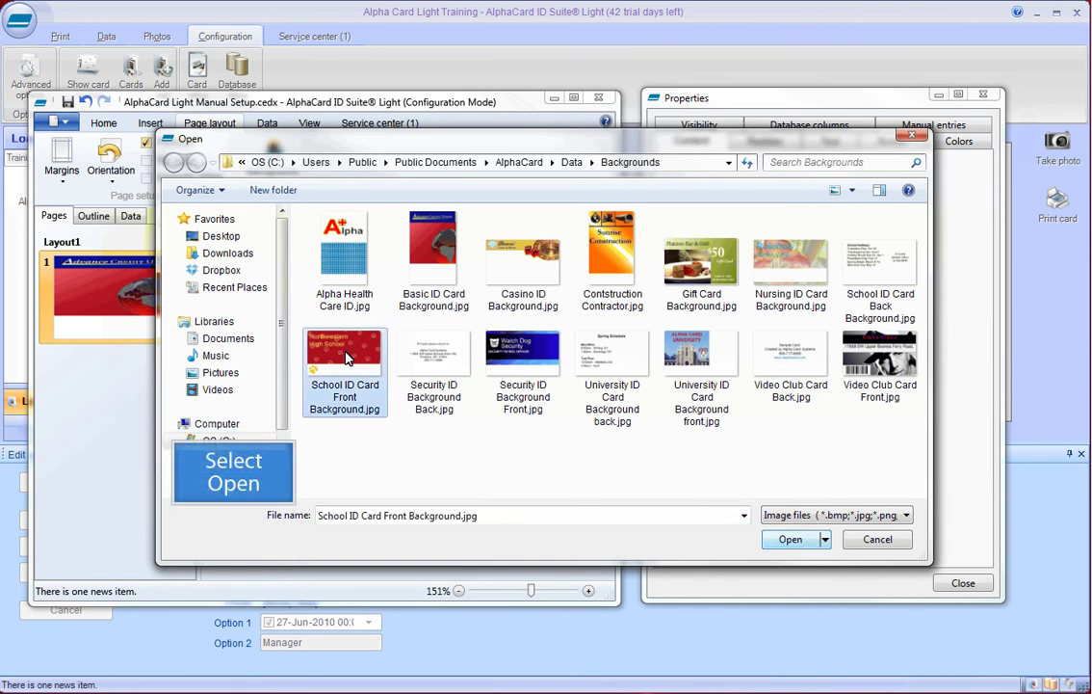
Step: Apply the school background and place an image box at the card's top right
click(790, 540)
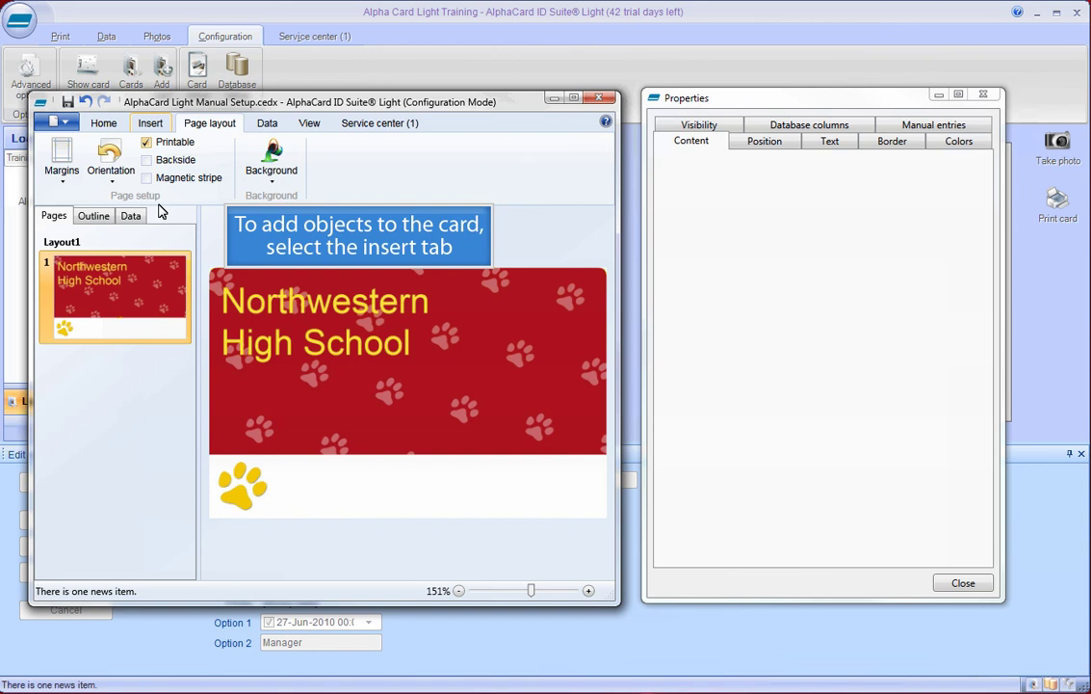
click(151, 125)
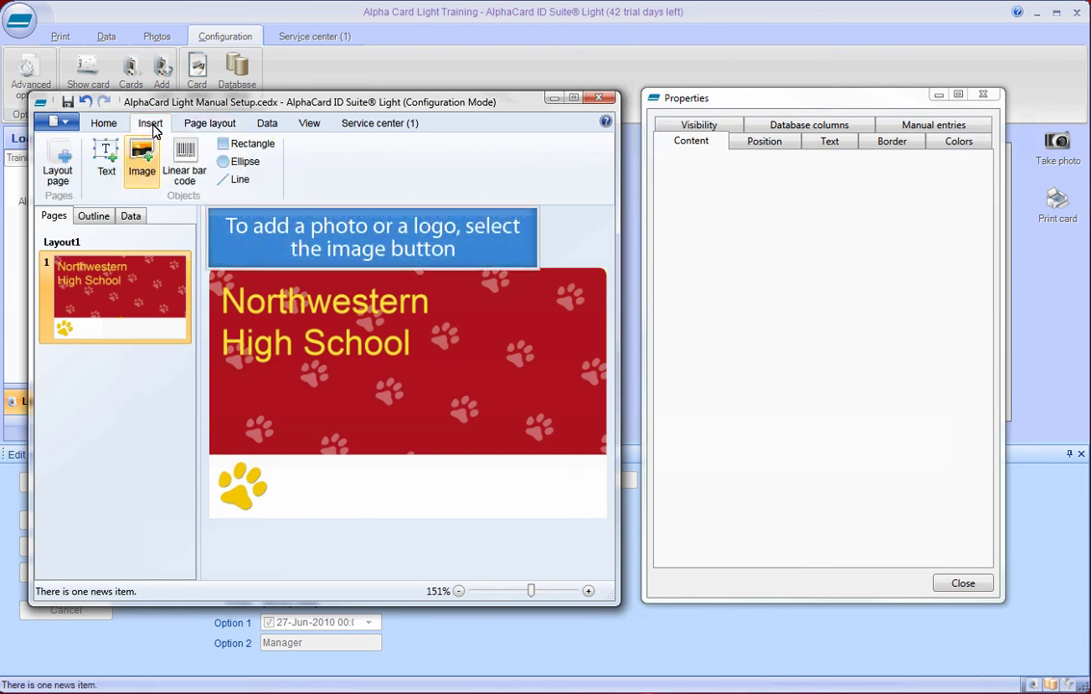
click(141, 156)
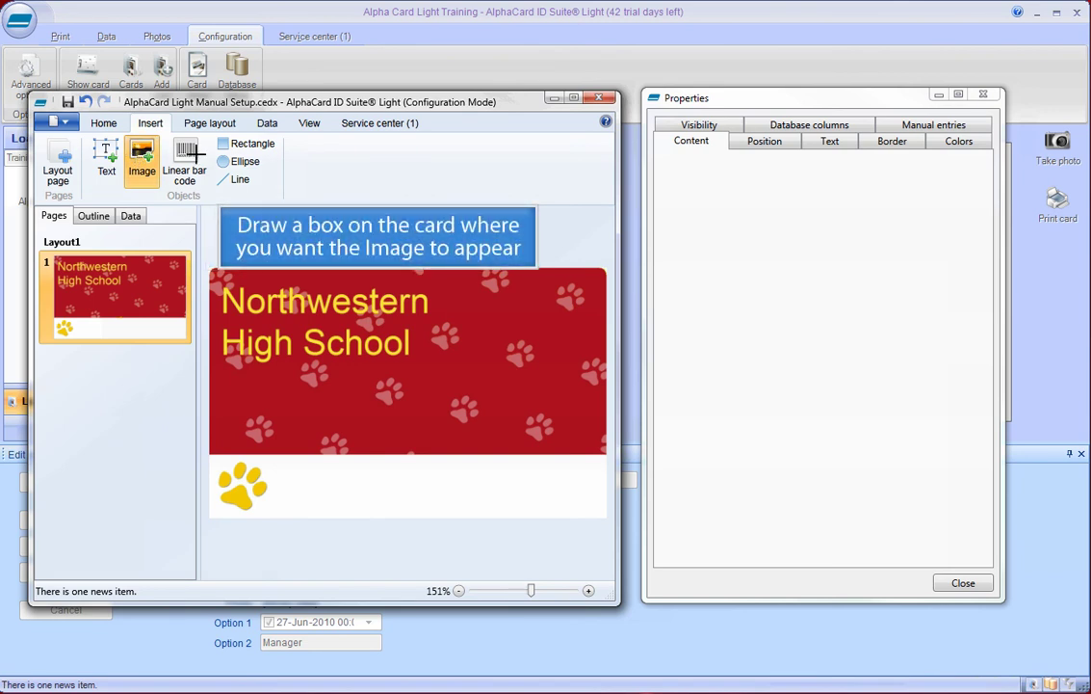
click(459, 291)
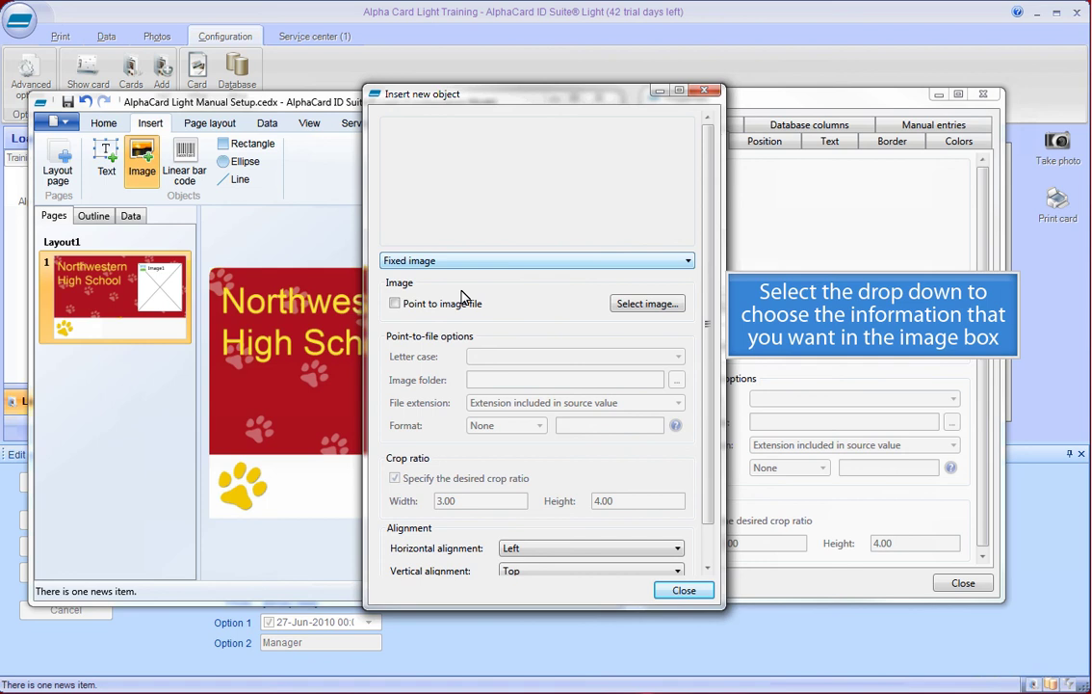
Step: Set the image type to Photo and link it to the Photo column
click(681, 262)
click(495, 288)
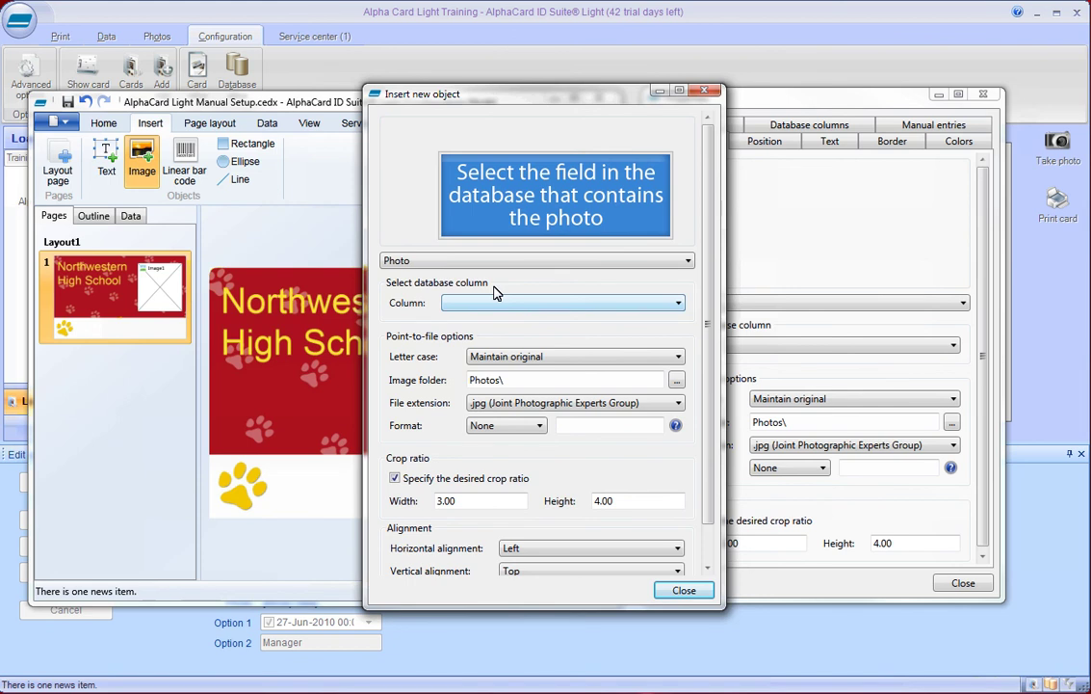
click(575, 303)
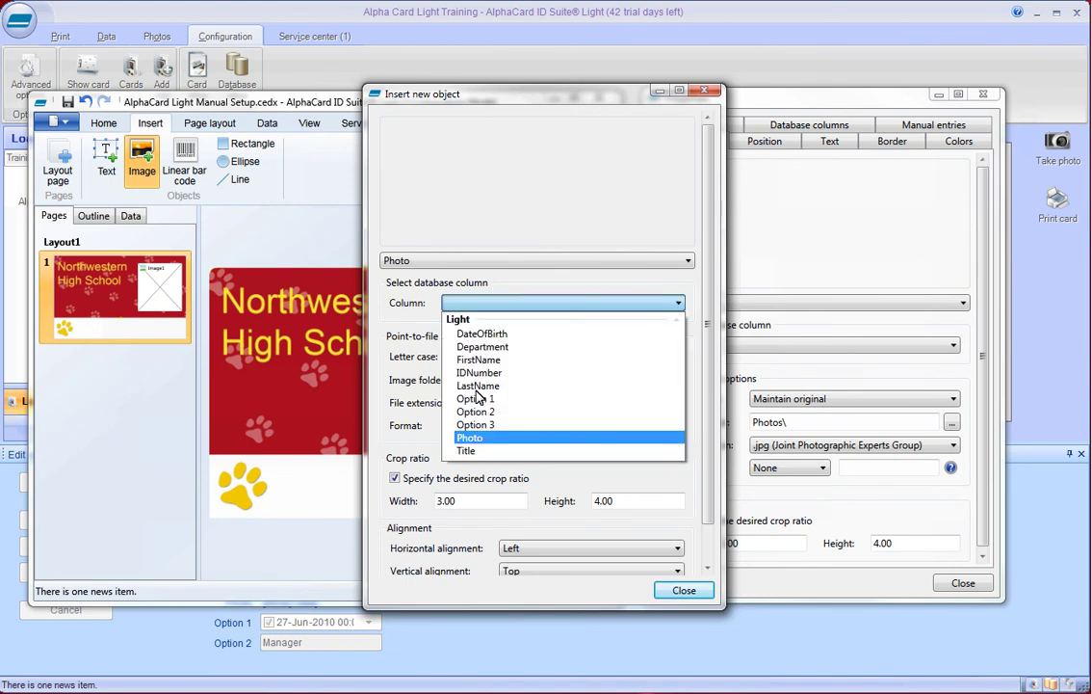
click(474, 439)
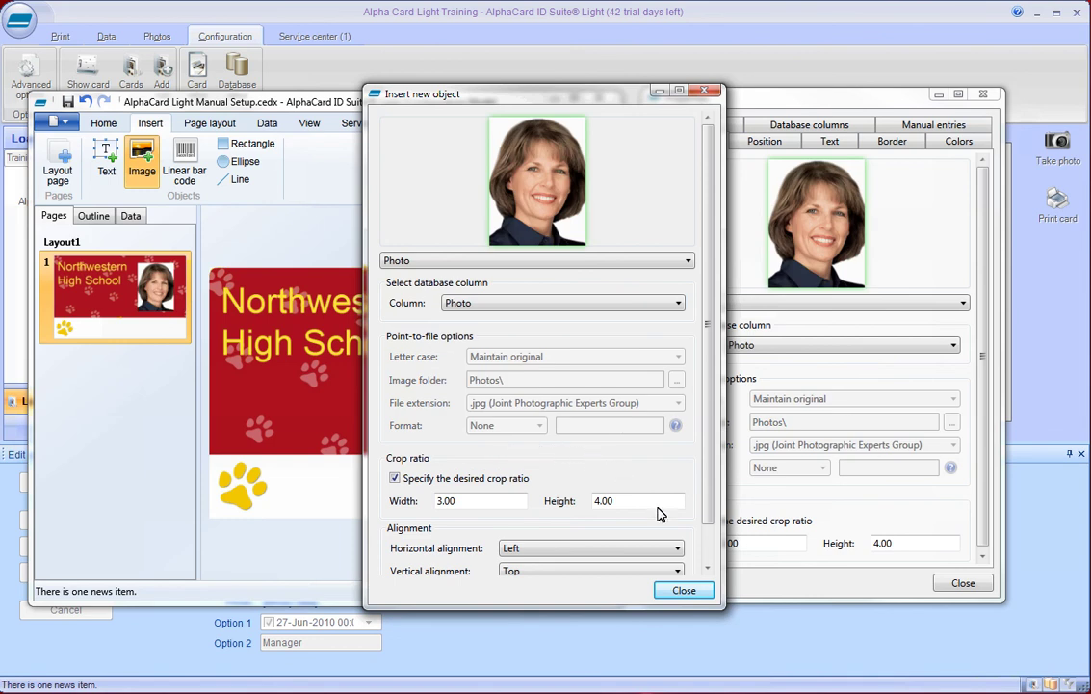
Step: Add a text box below the school name filled from the FirstName field
click(683, 589)
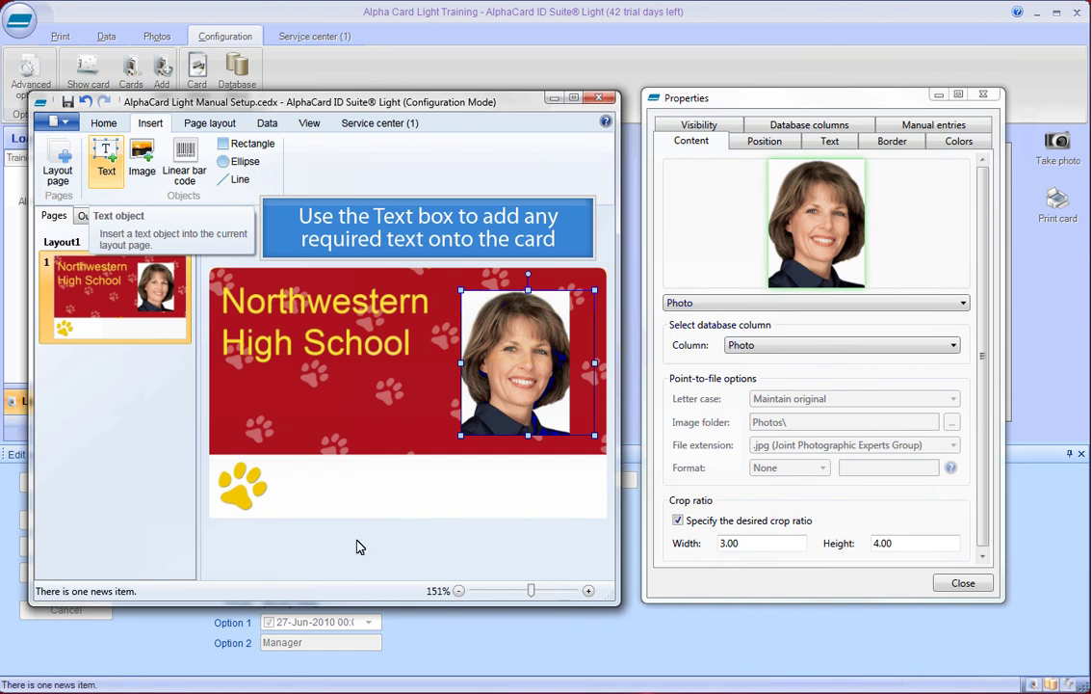
click(104, 154)
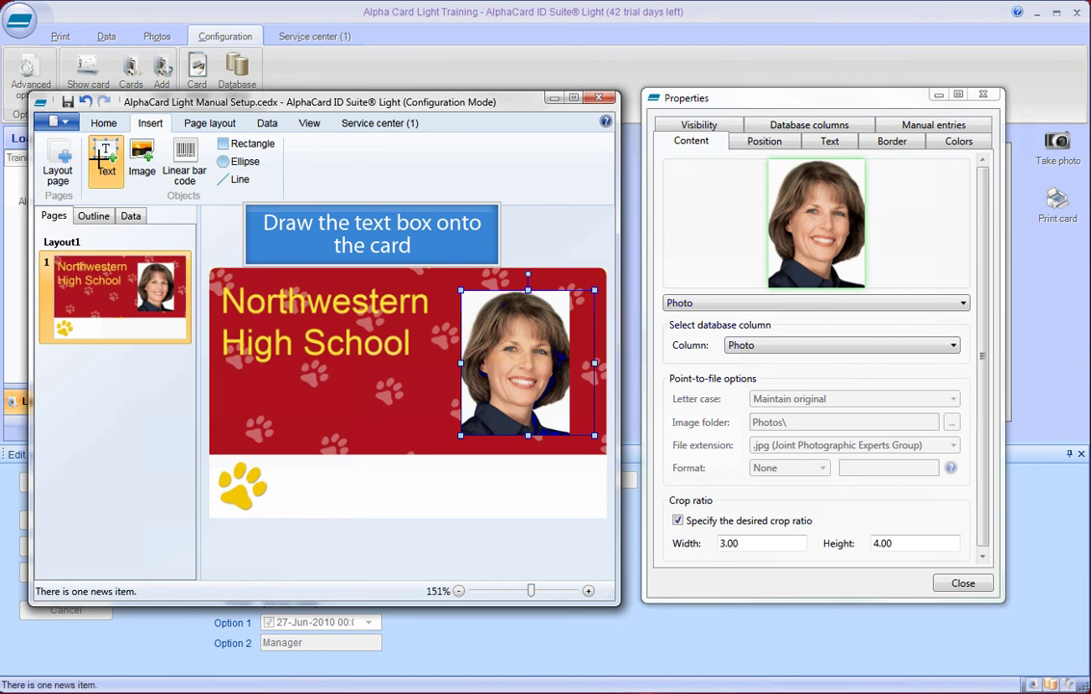
click(231, 370)
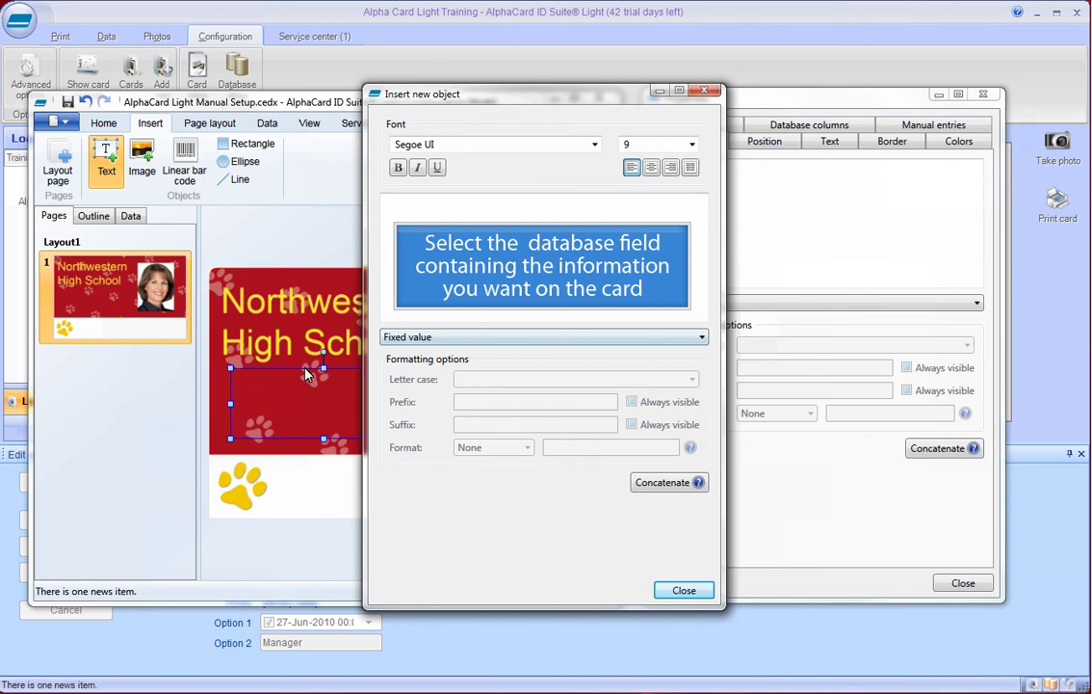
click(545, 337)
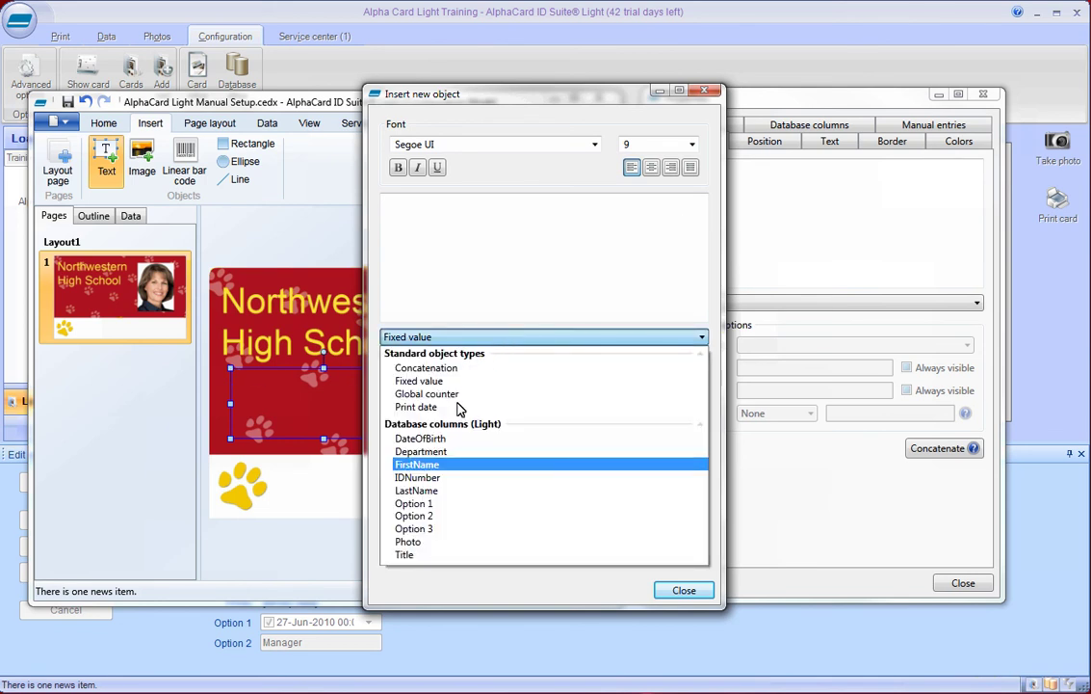
click(453, 465)
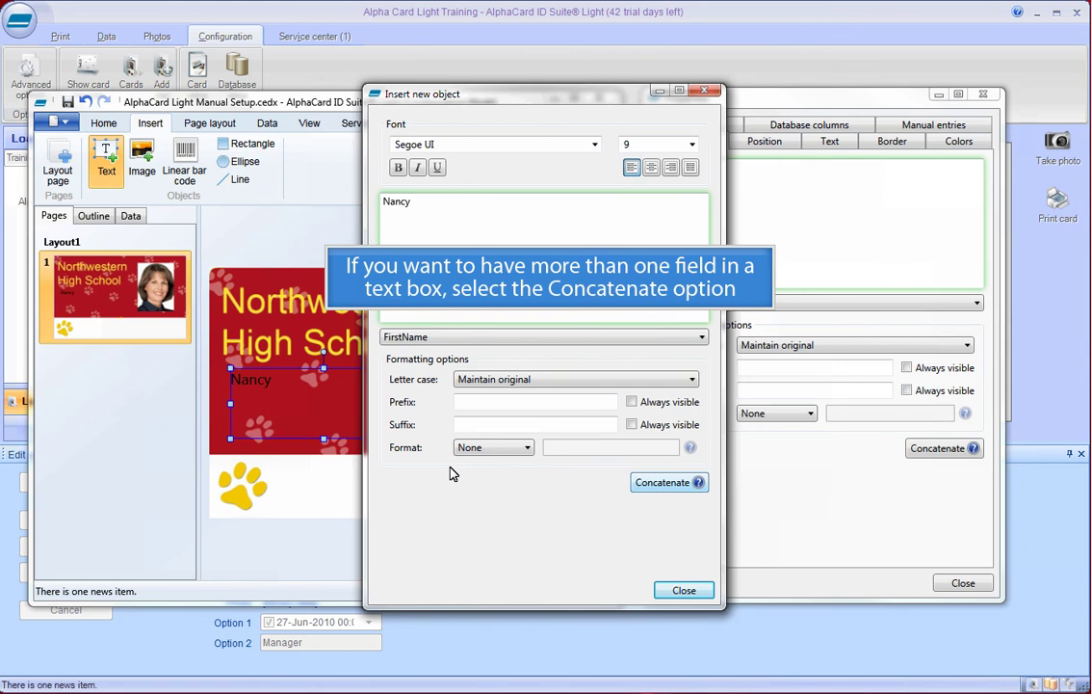
Step: Concatenate LastName after FirstName in the name text box
click(679, 482)
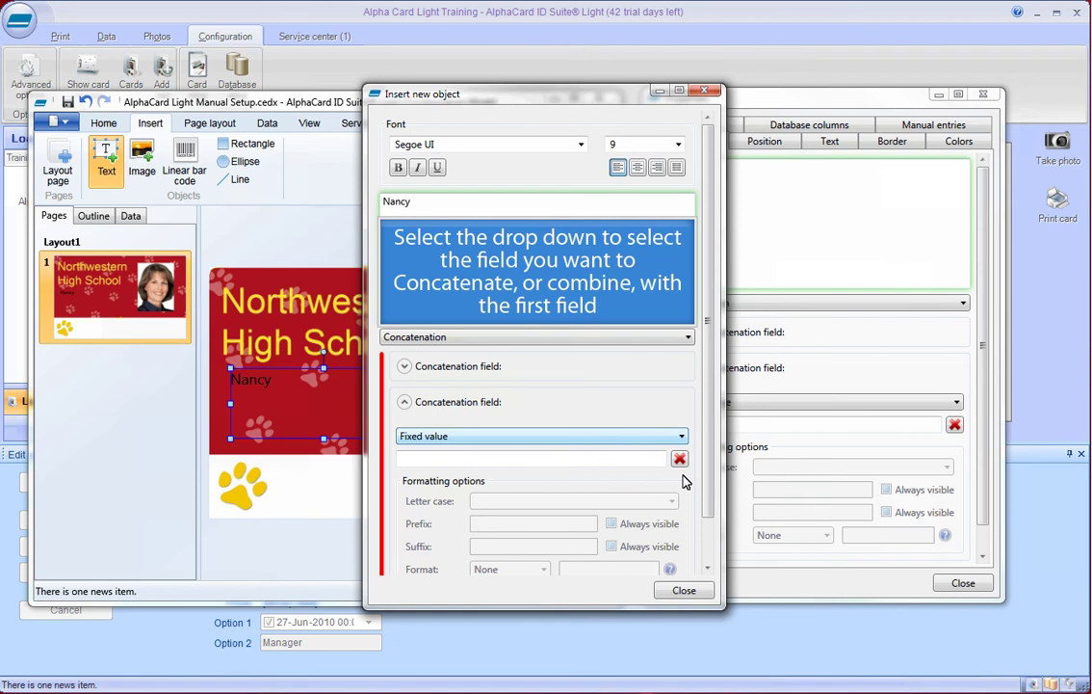
click(503, 437)
click(455, 588)
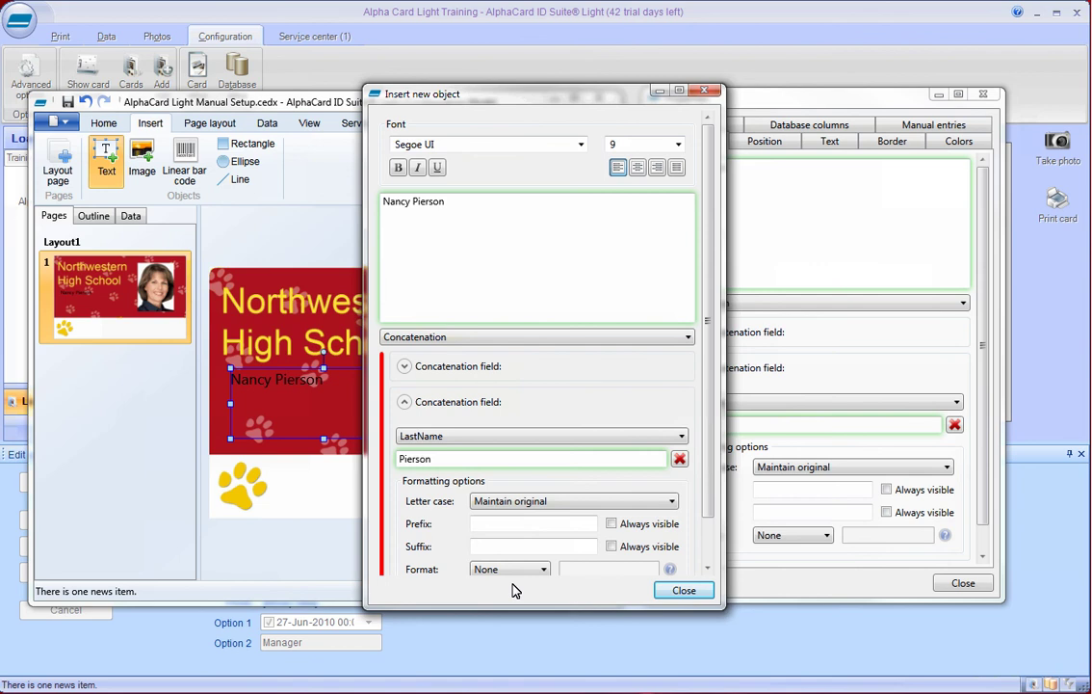
click(681, 590)
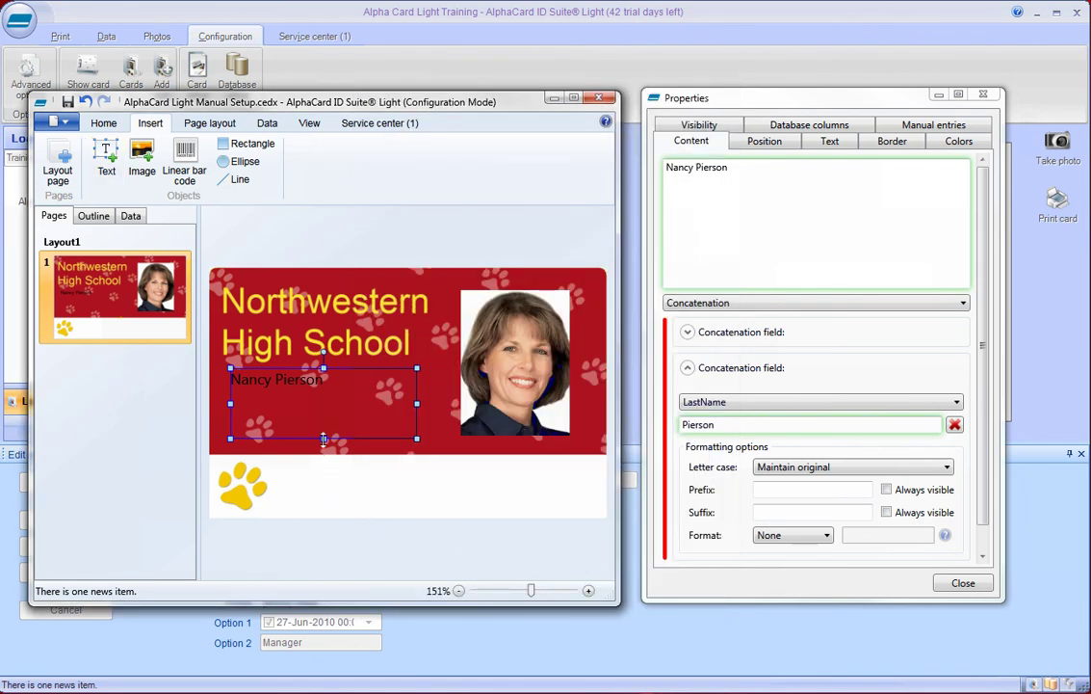
Step: Shorten the name text box and place a linear barcode in the white bottom strip
drag(324, 438, 322, 406)
click(323, 407)
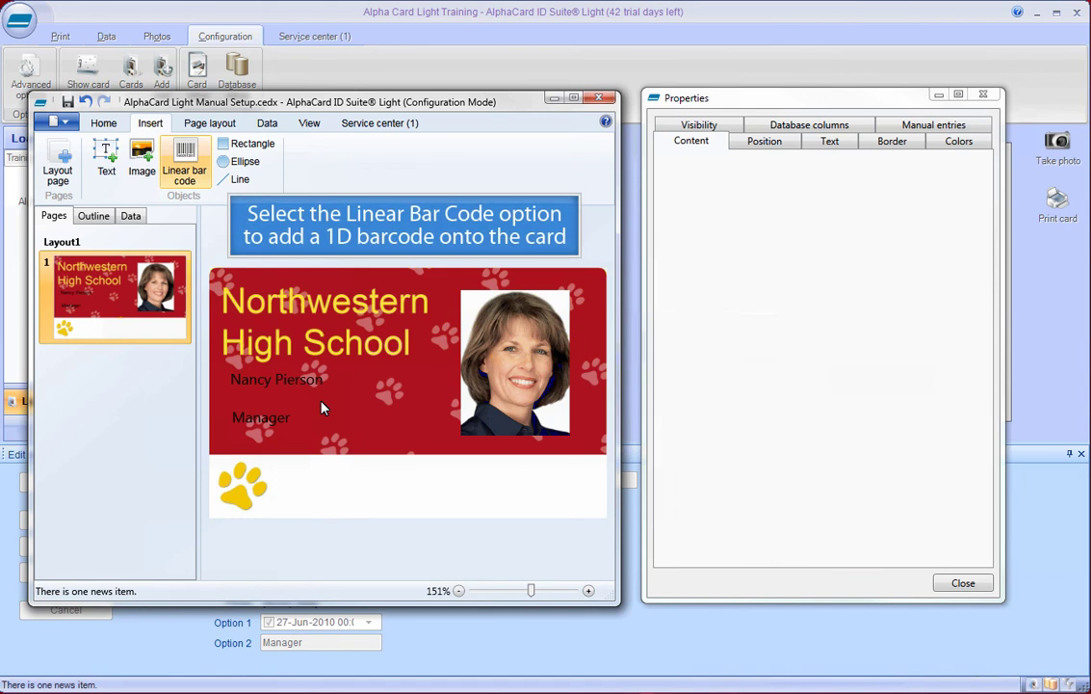
click(184, 162)
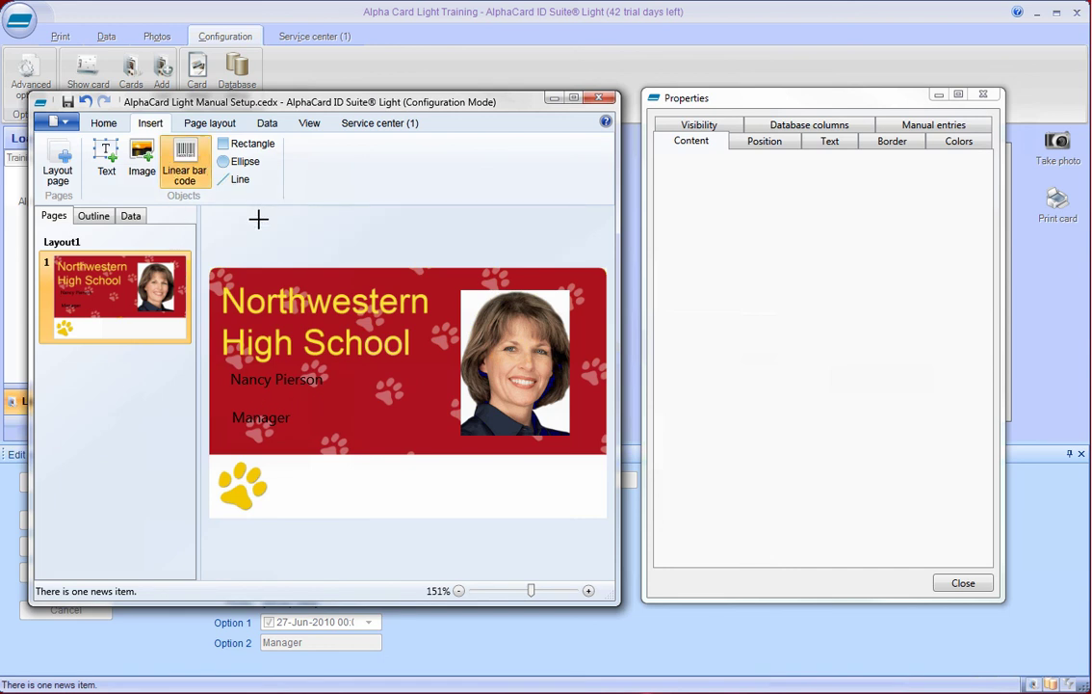
click(302, 472)
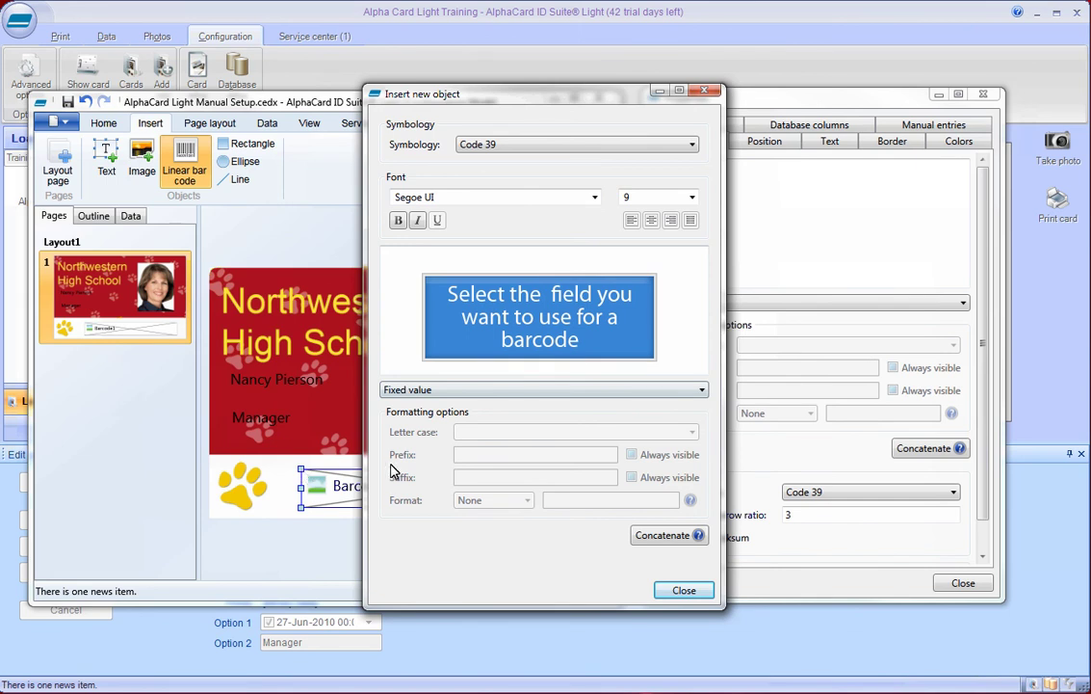
Step: Encode the IDNumber field in the Code 39 barcode, then select the Manager text
click(499, 389)
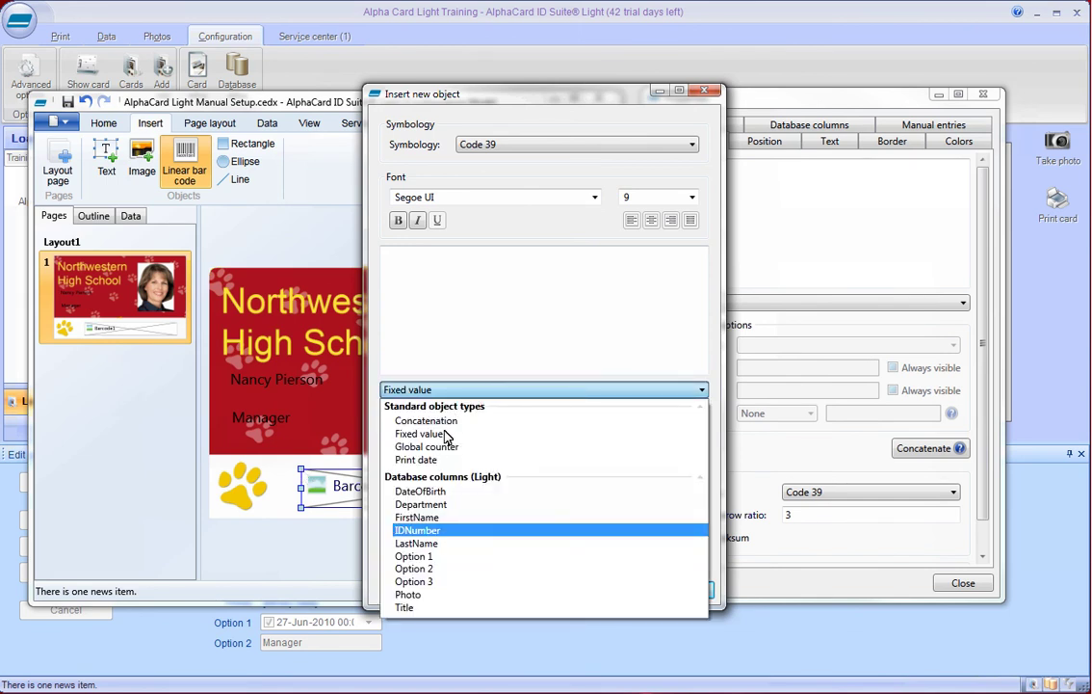
click(449, 530)
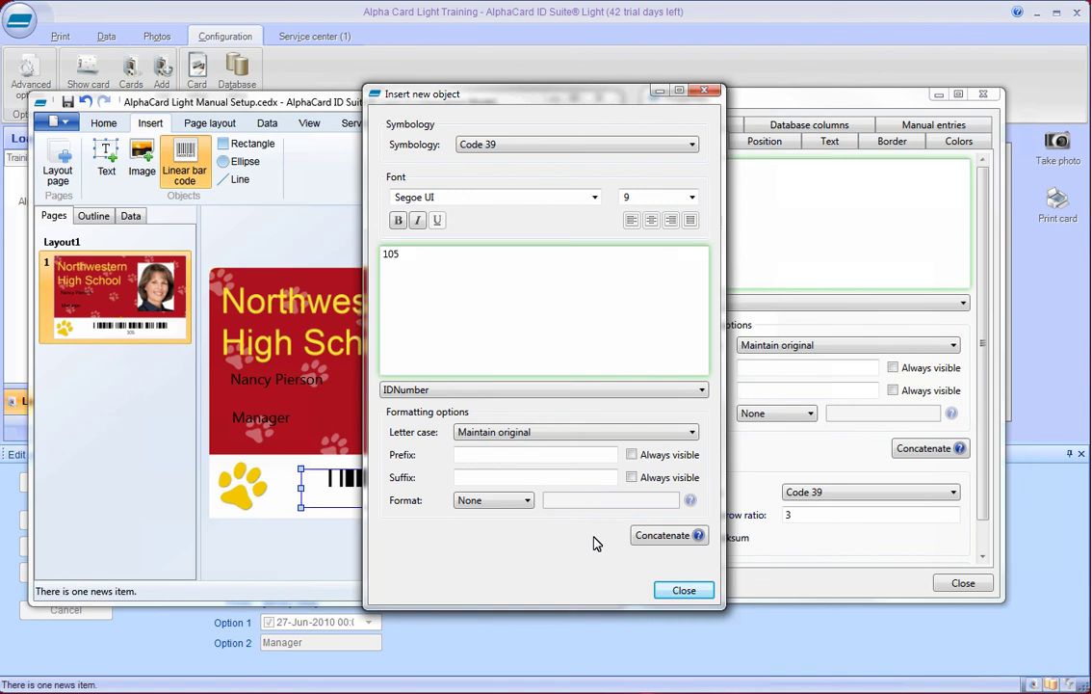
click(680, 590)
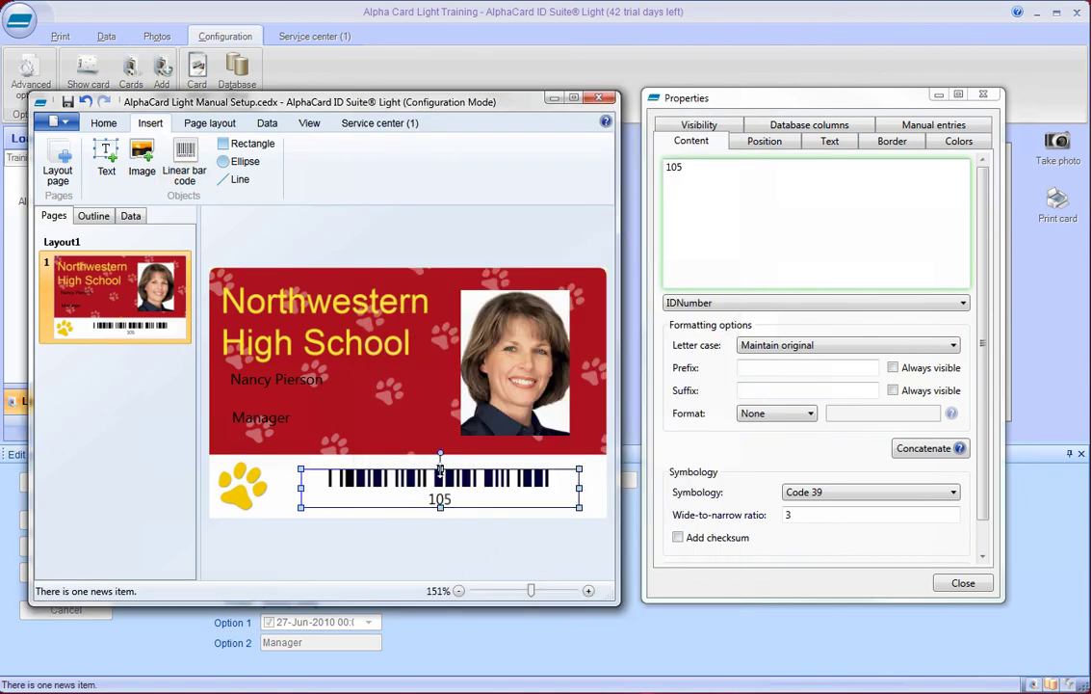
click(390, 424)
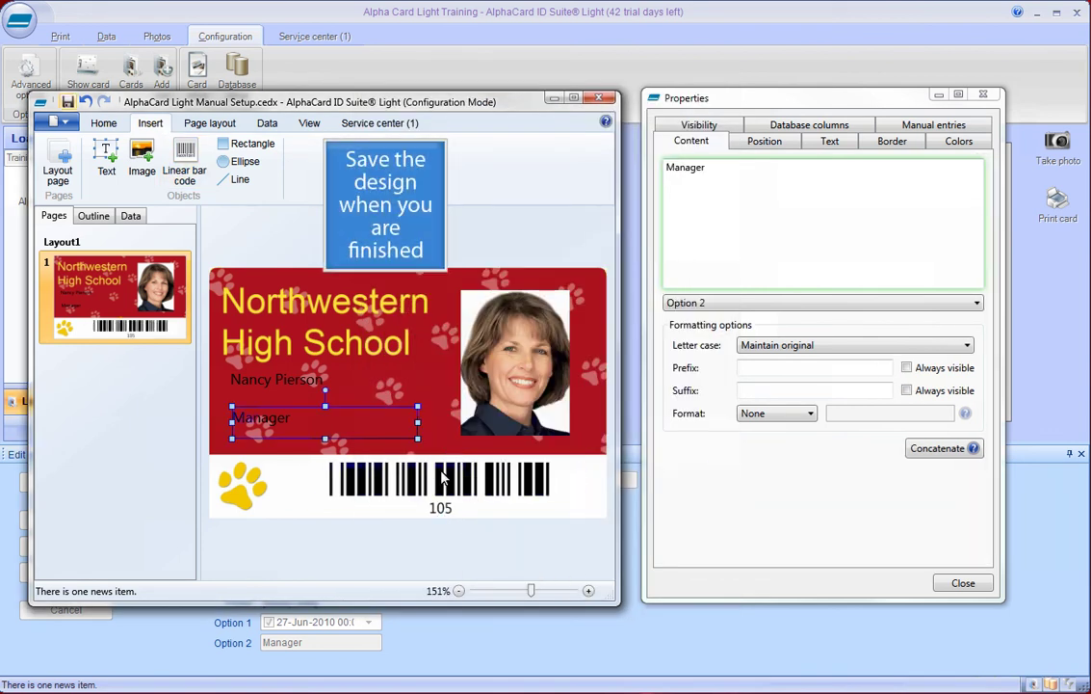
Step: Save the Northwestern High School card design and close the designer
click(66, 103)
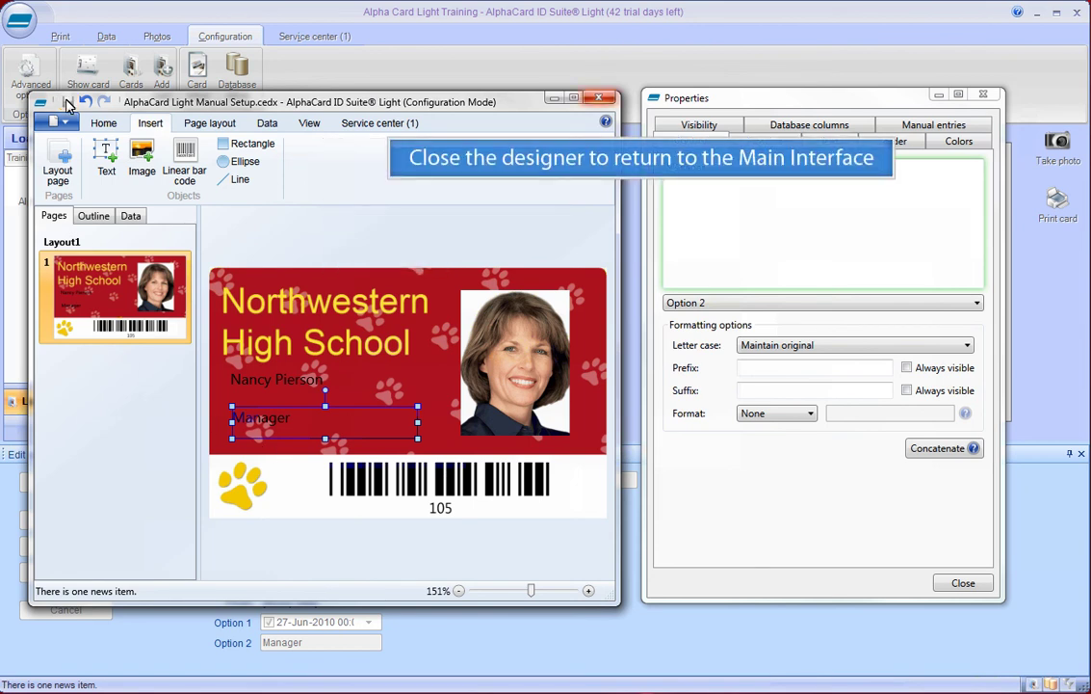
click(598, 98)
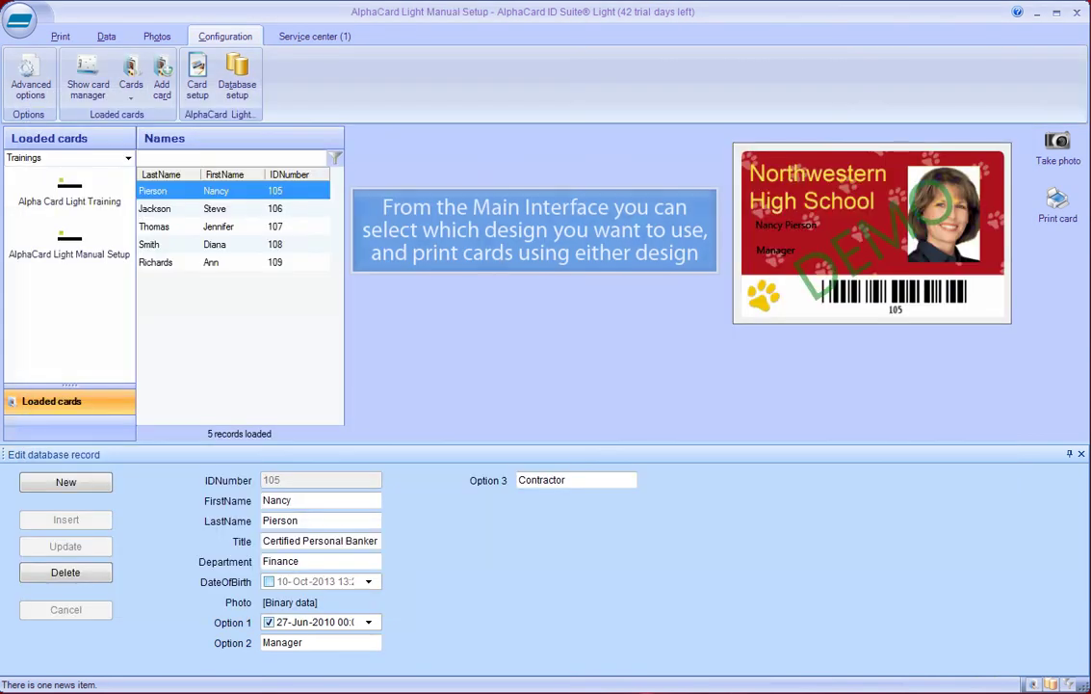